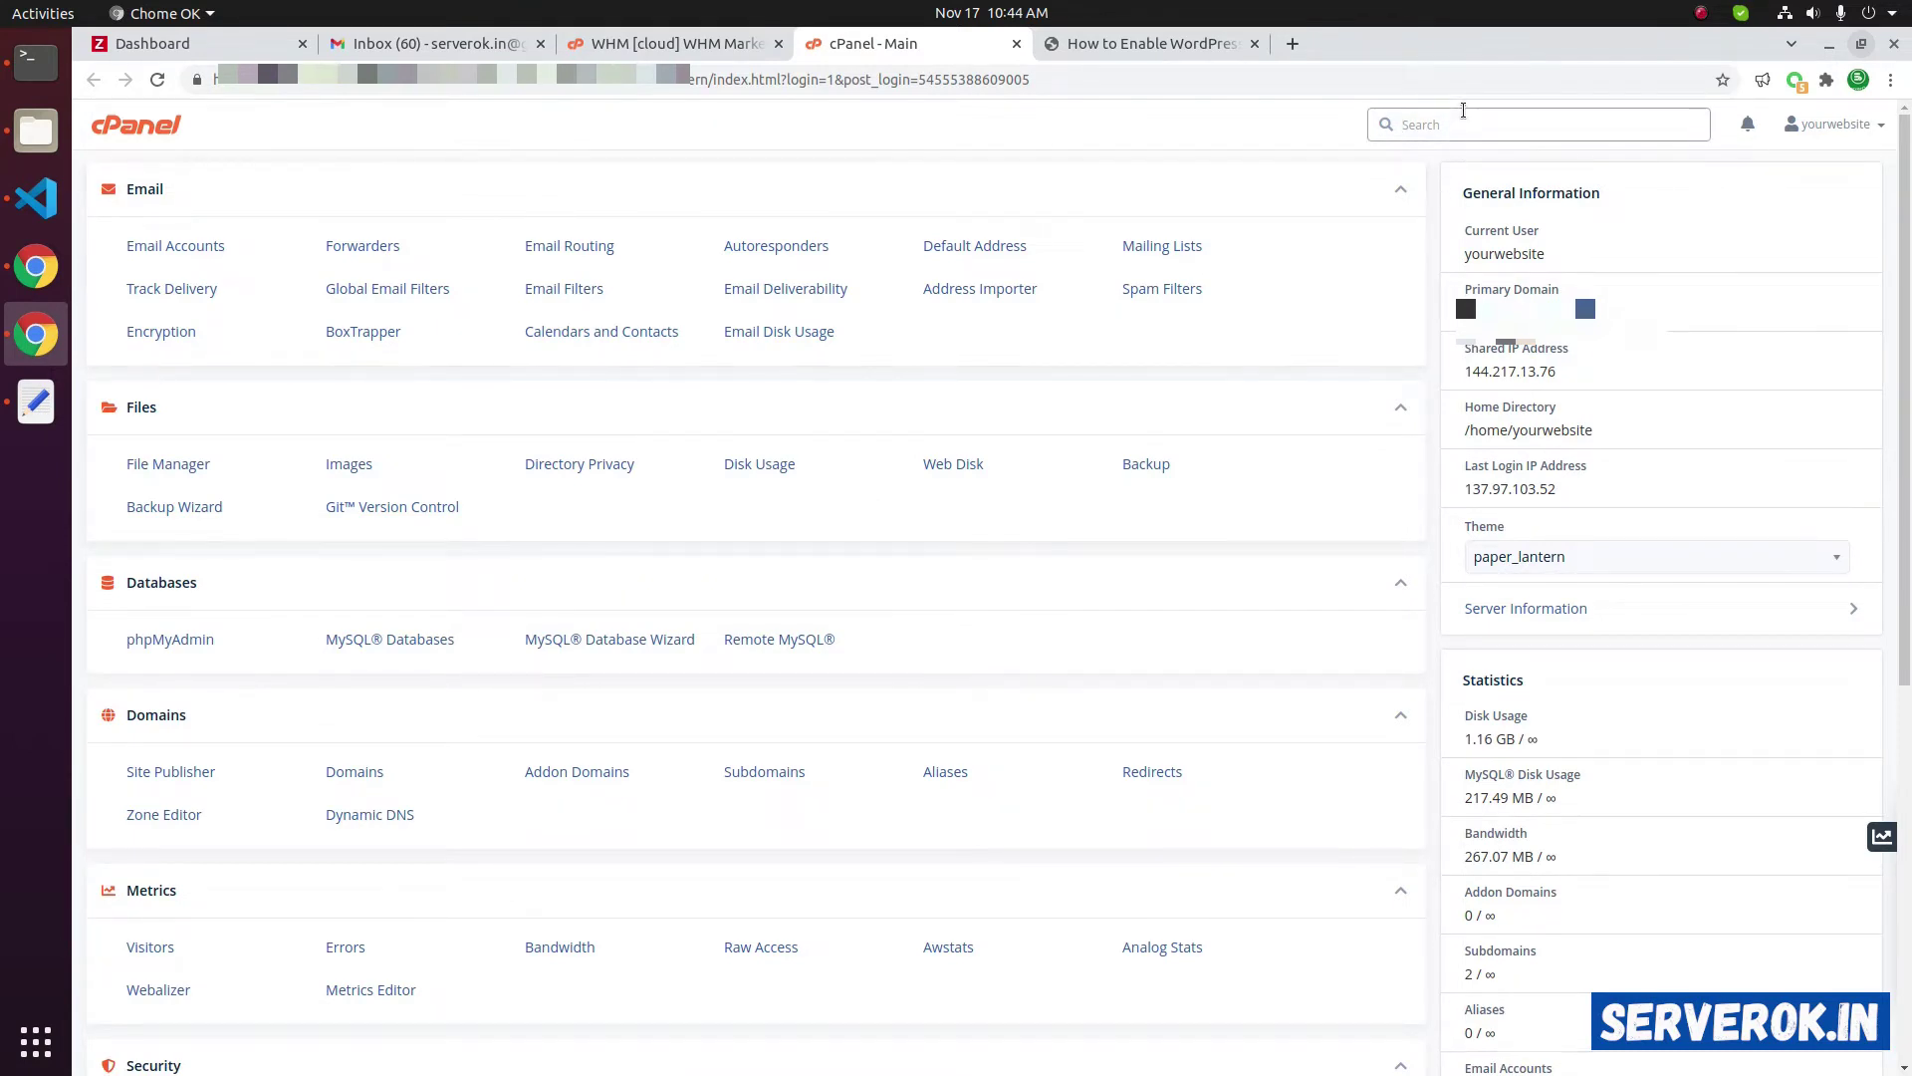
After a fruitless 'wordpres' search, open WHM Marketplace's list of extensions available to add
type("wordpres")
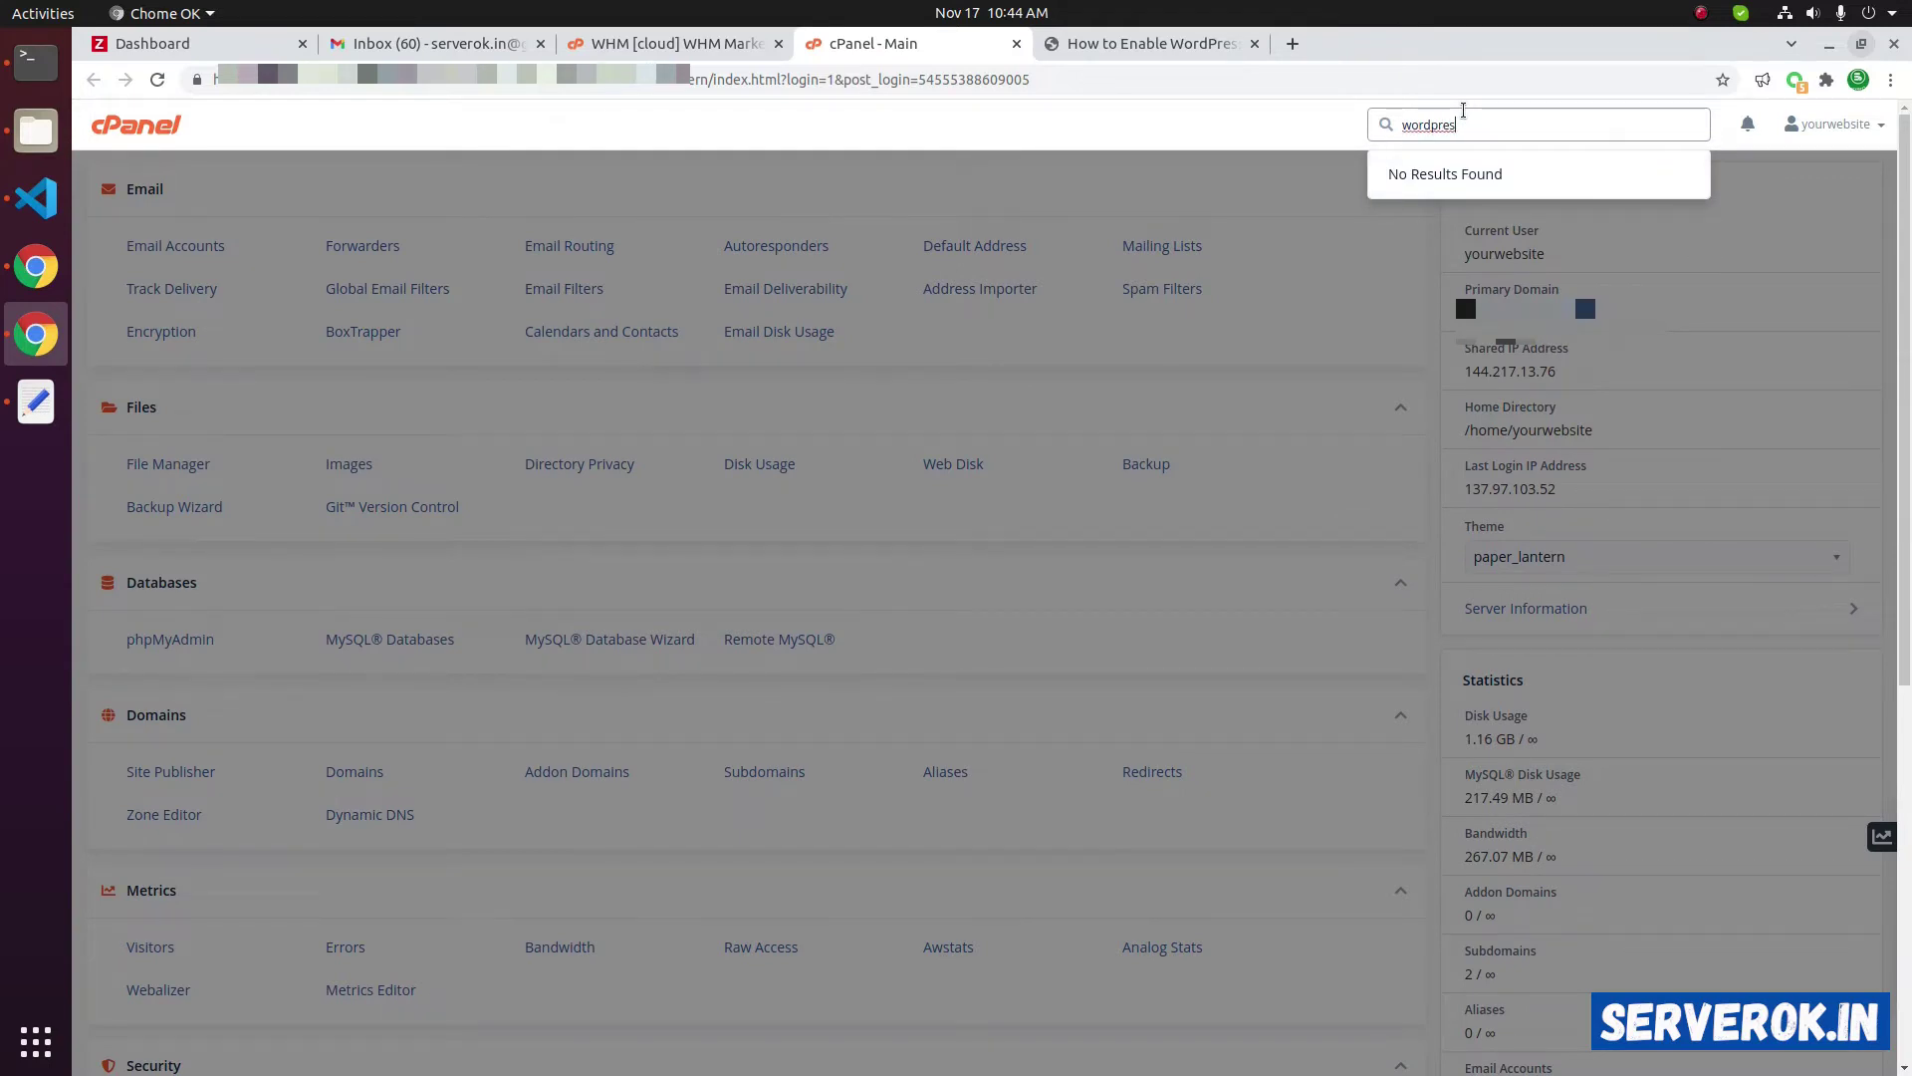
key("Escape")
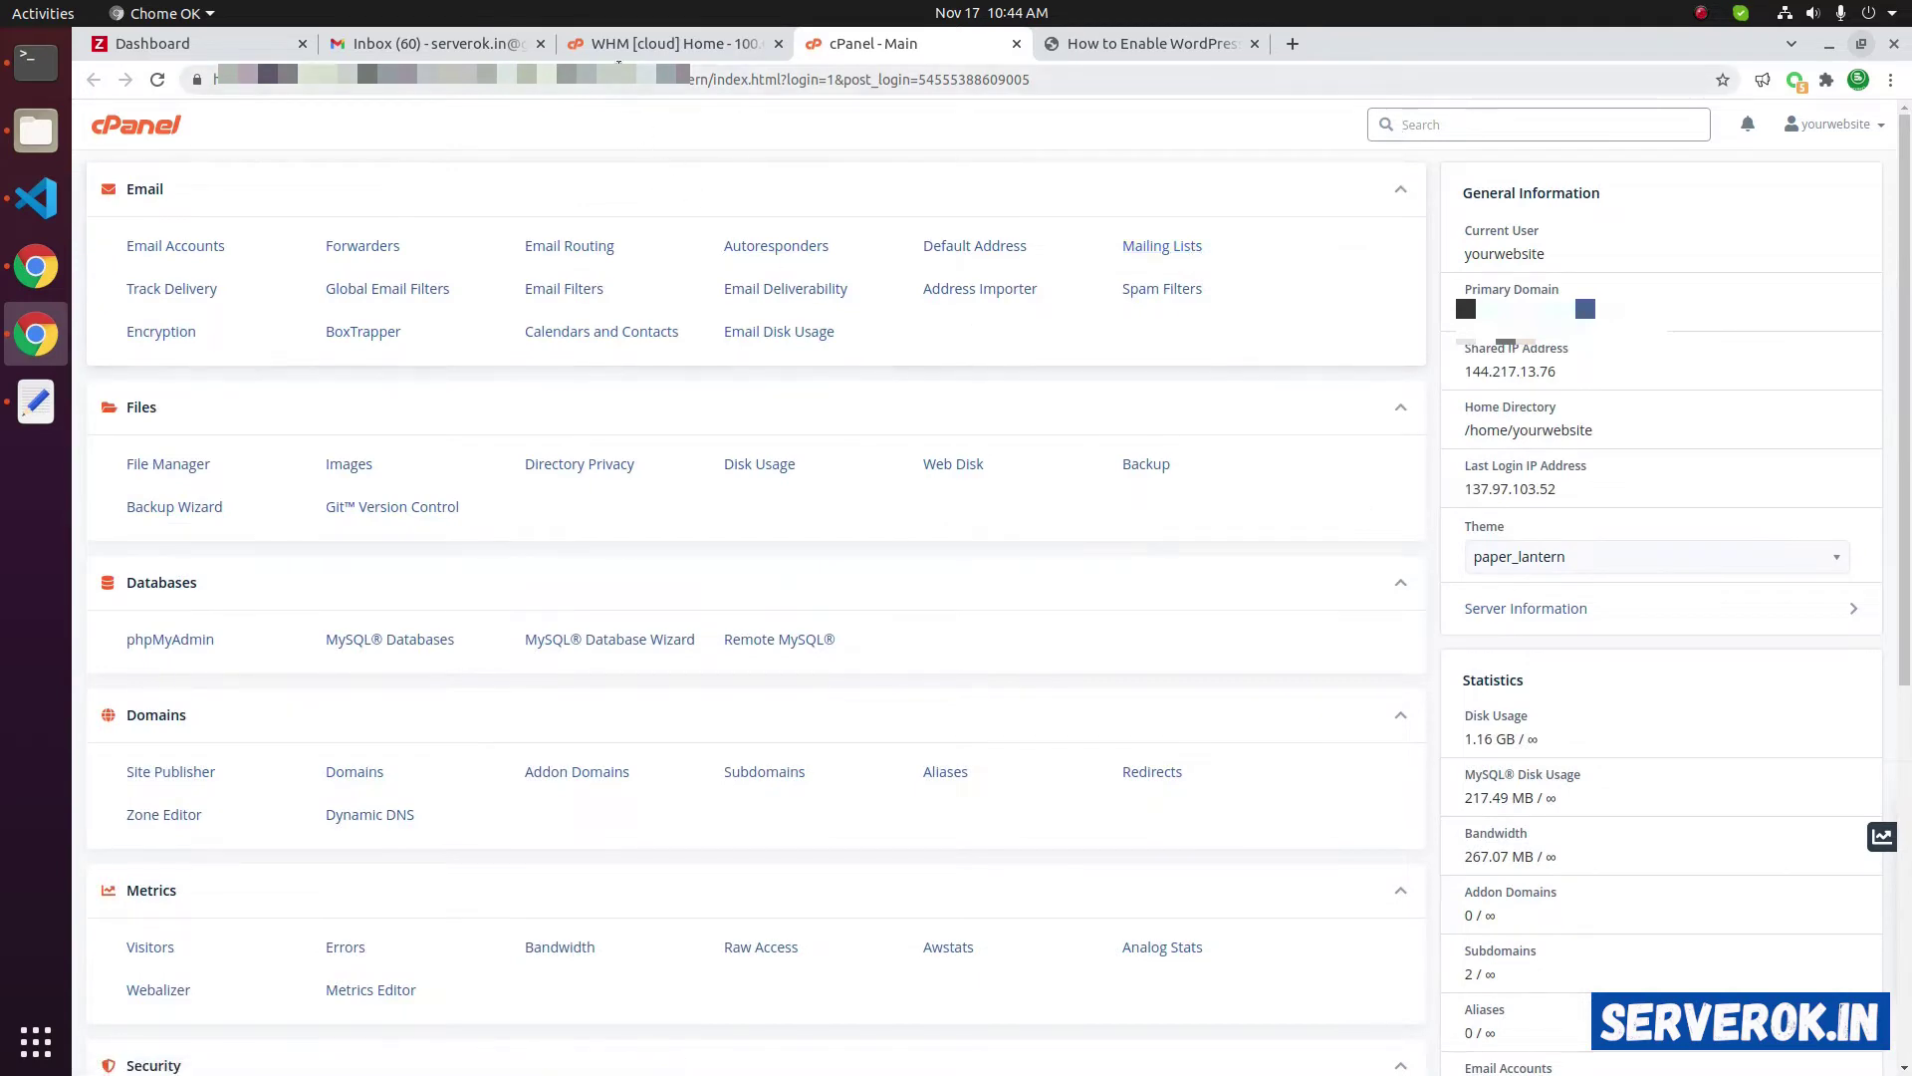
left_click(642, 46)
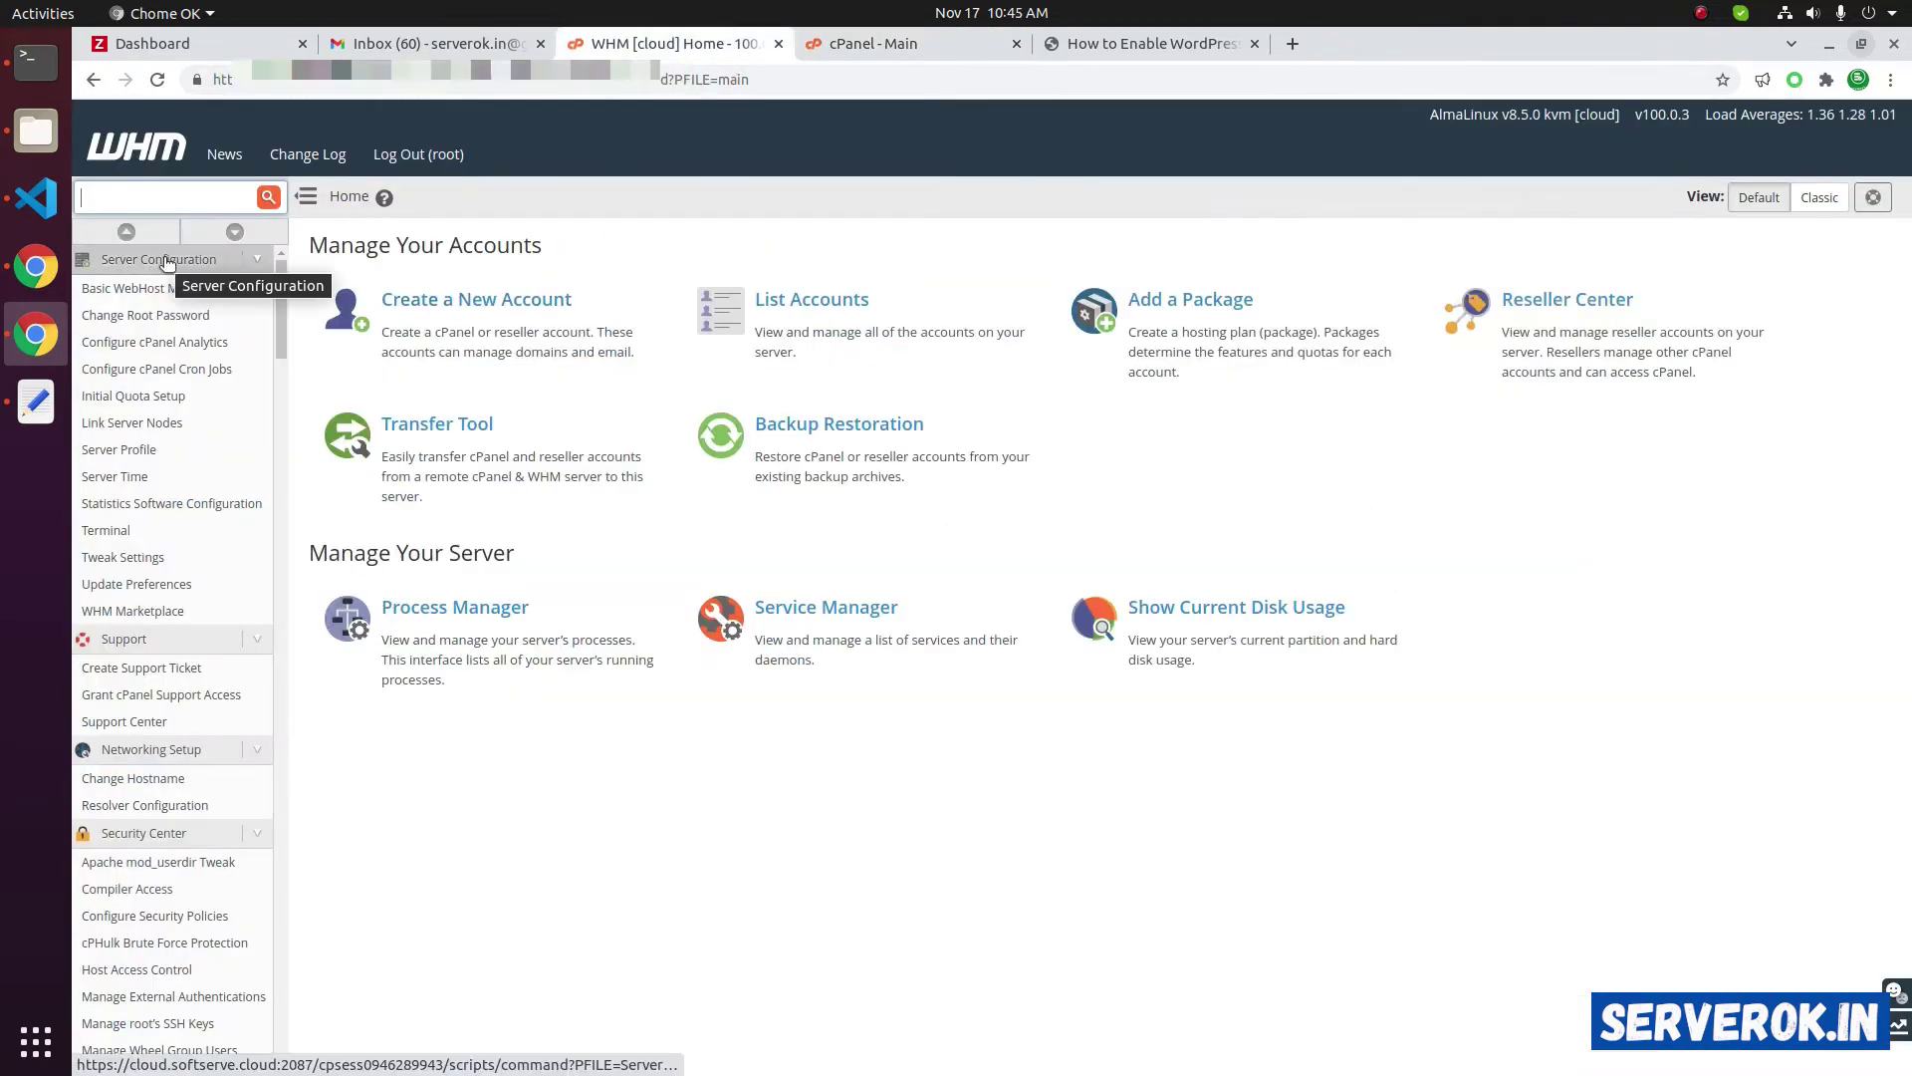
left_click(136, 197)
type("market")
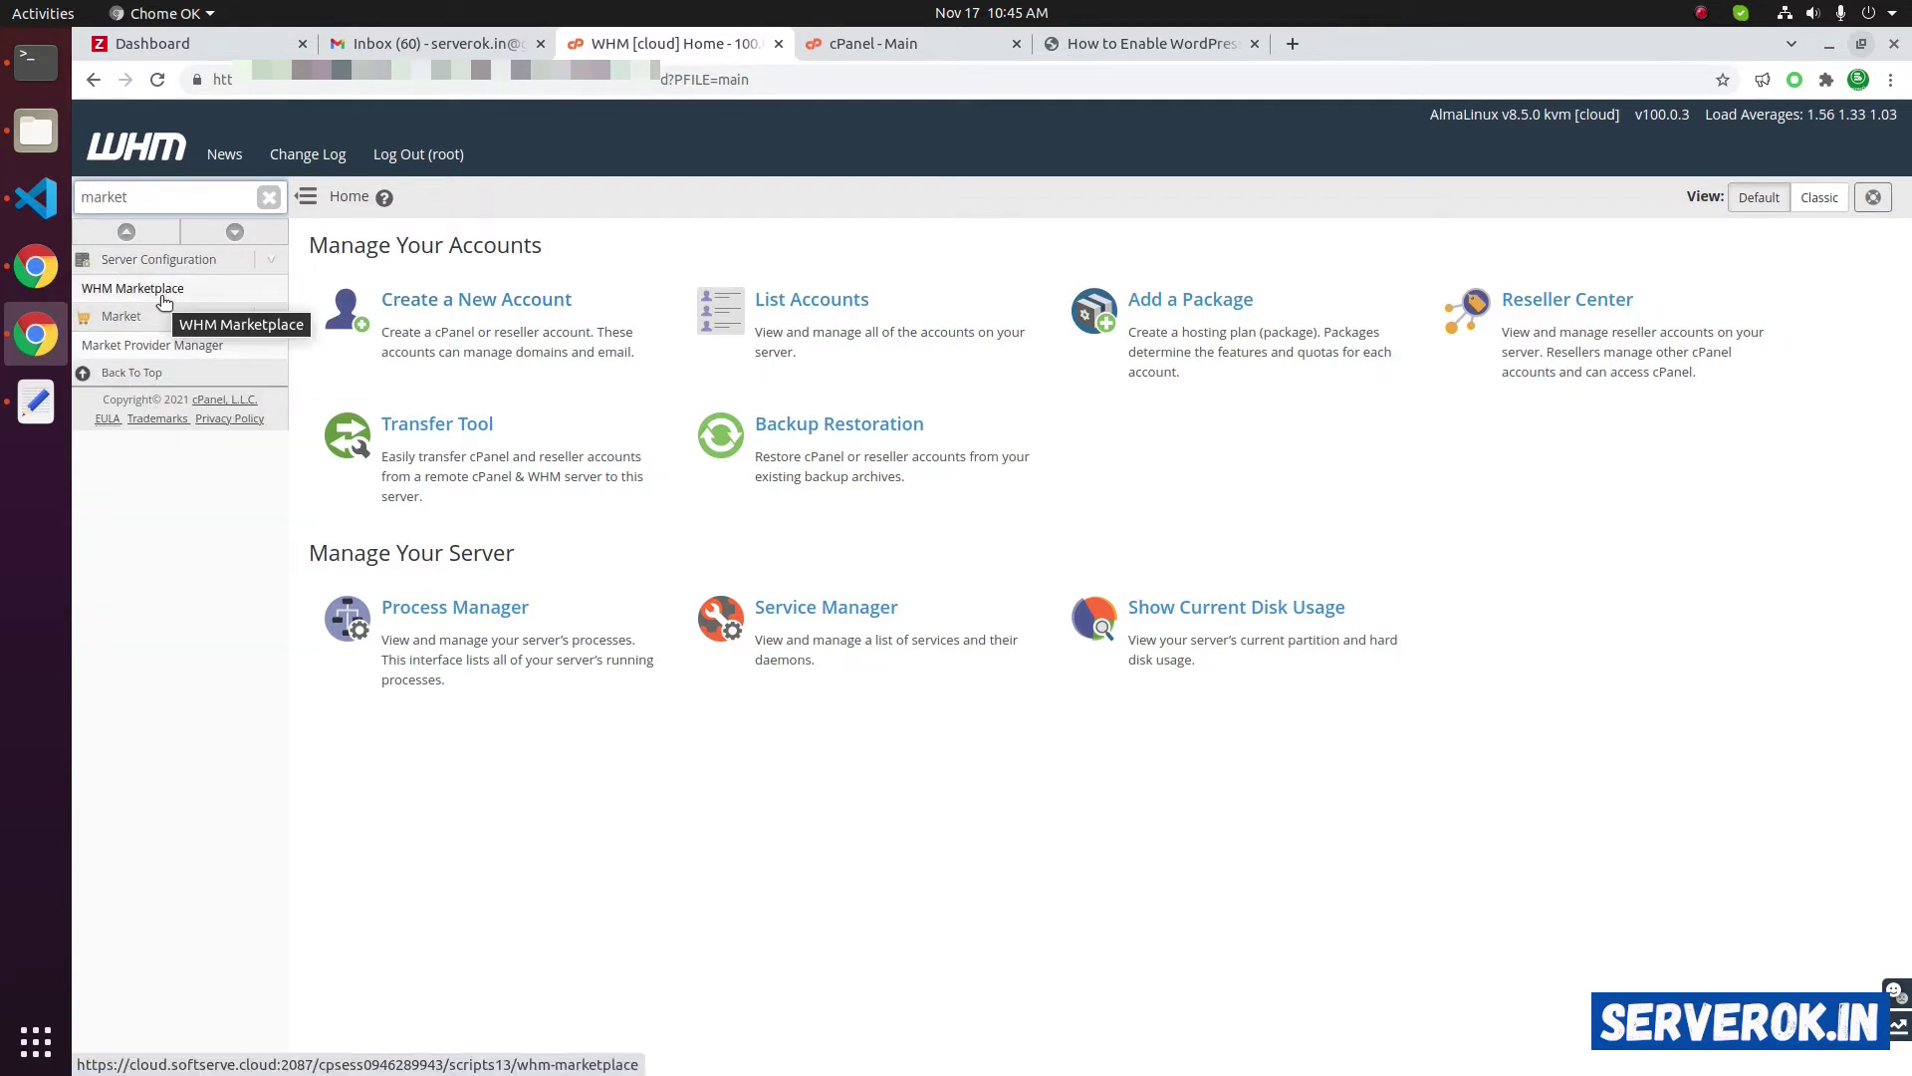
left_click(163, 300)
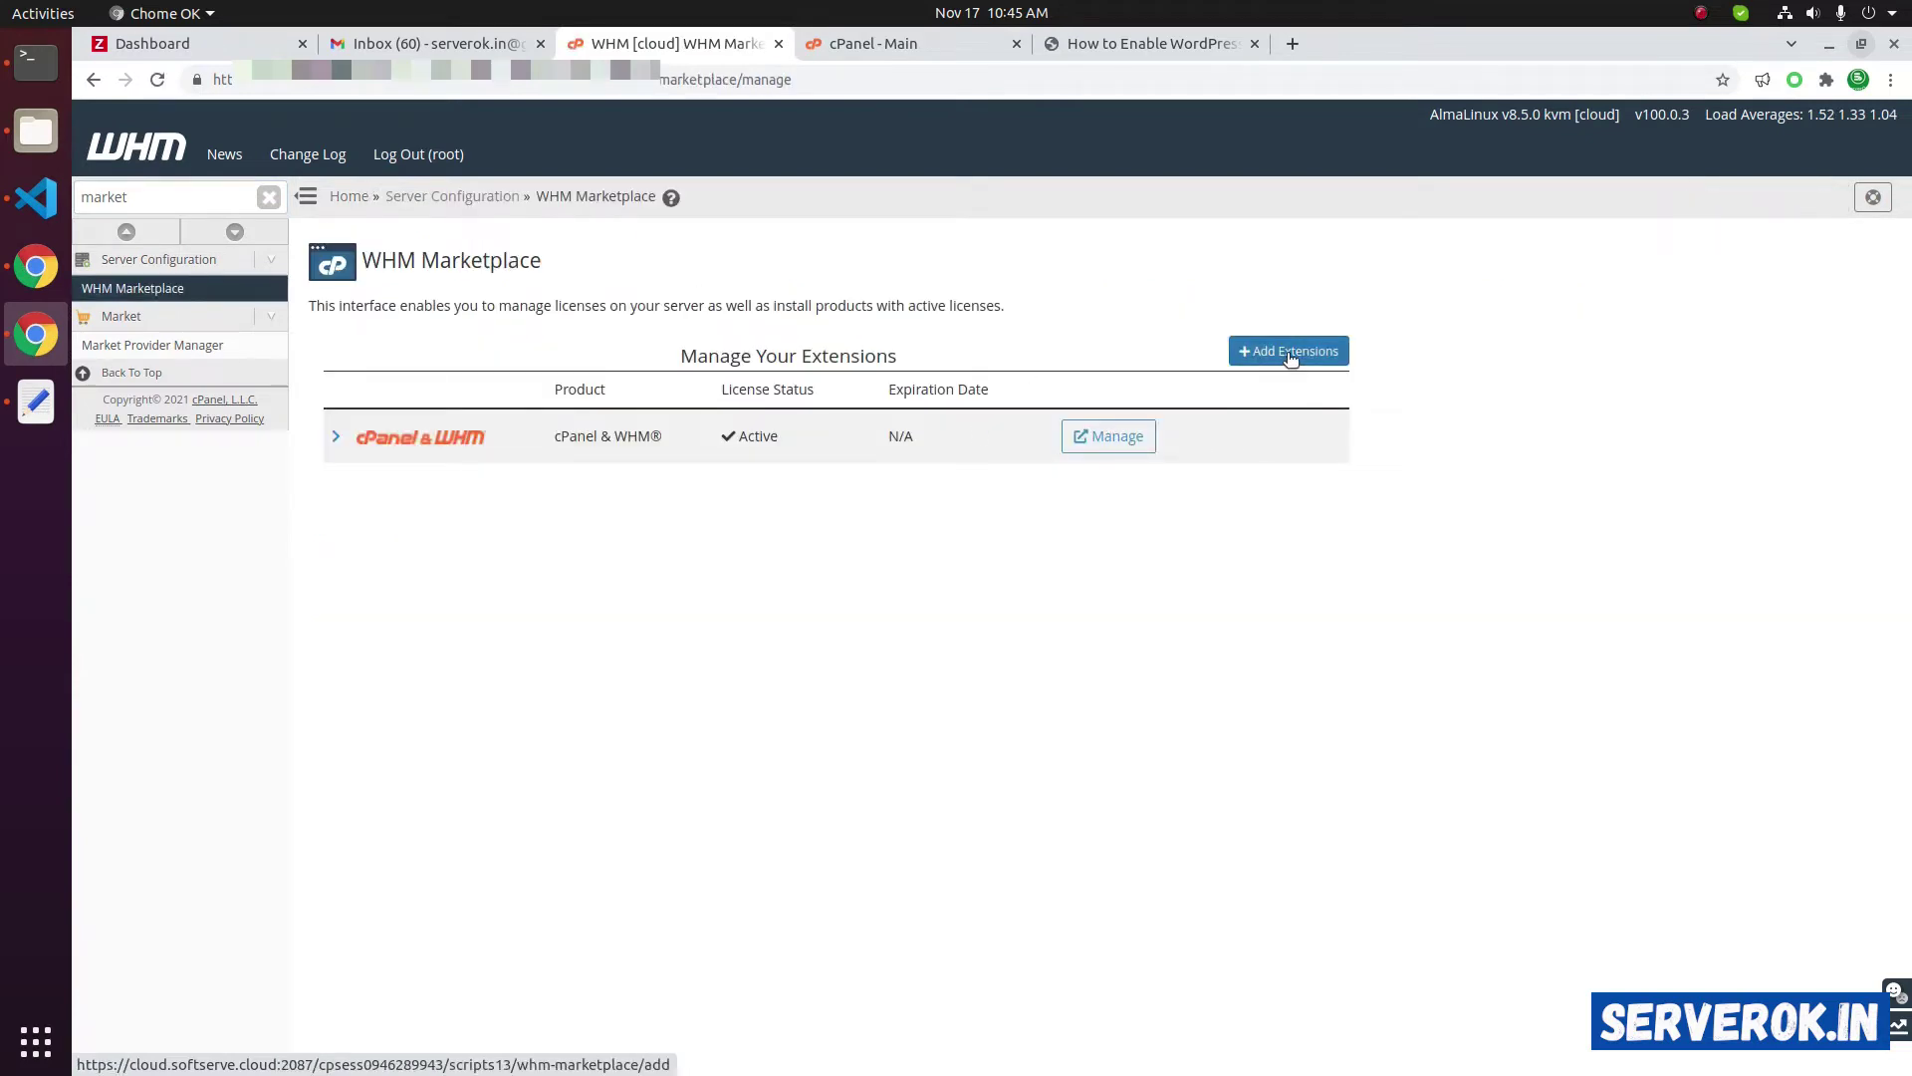
left_click(1289, 352)
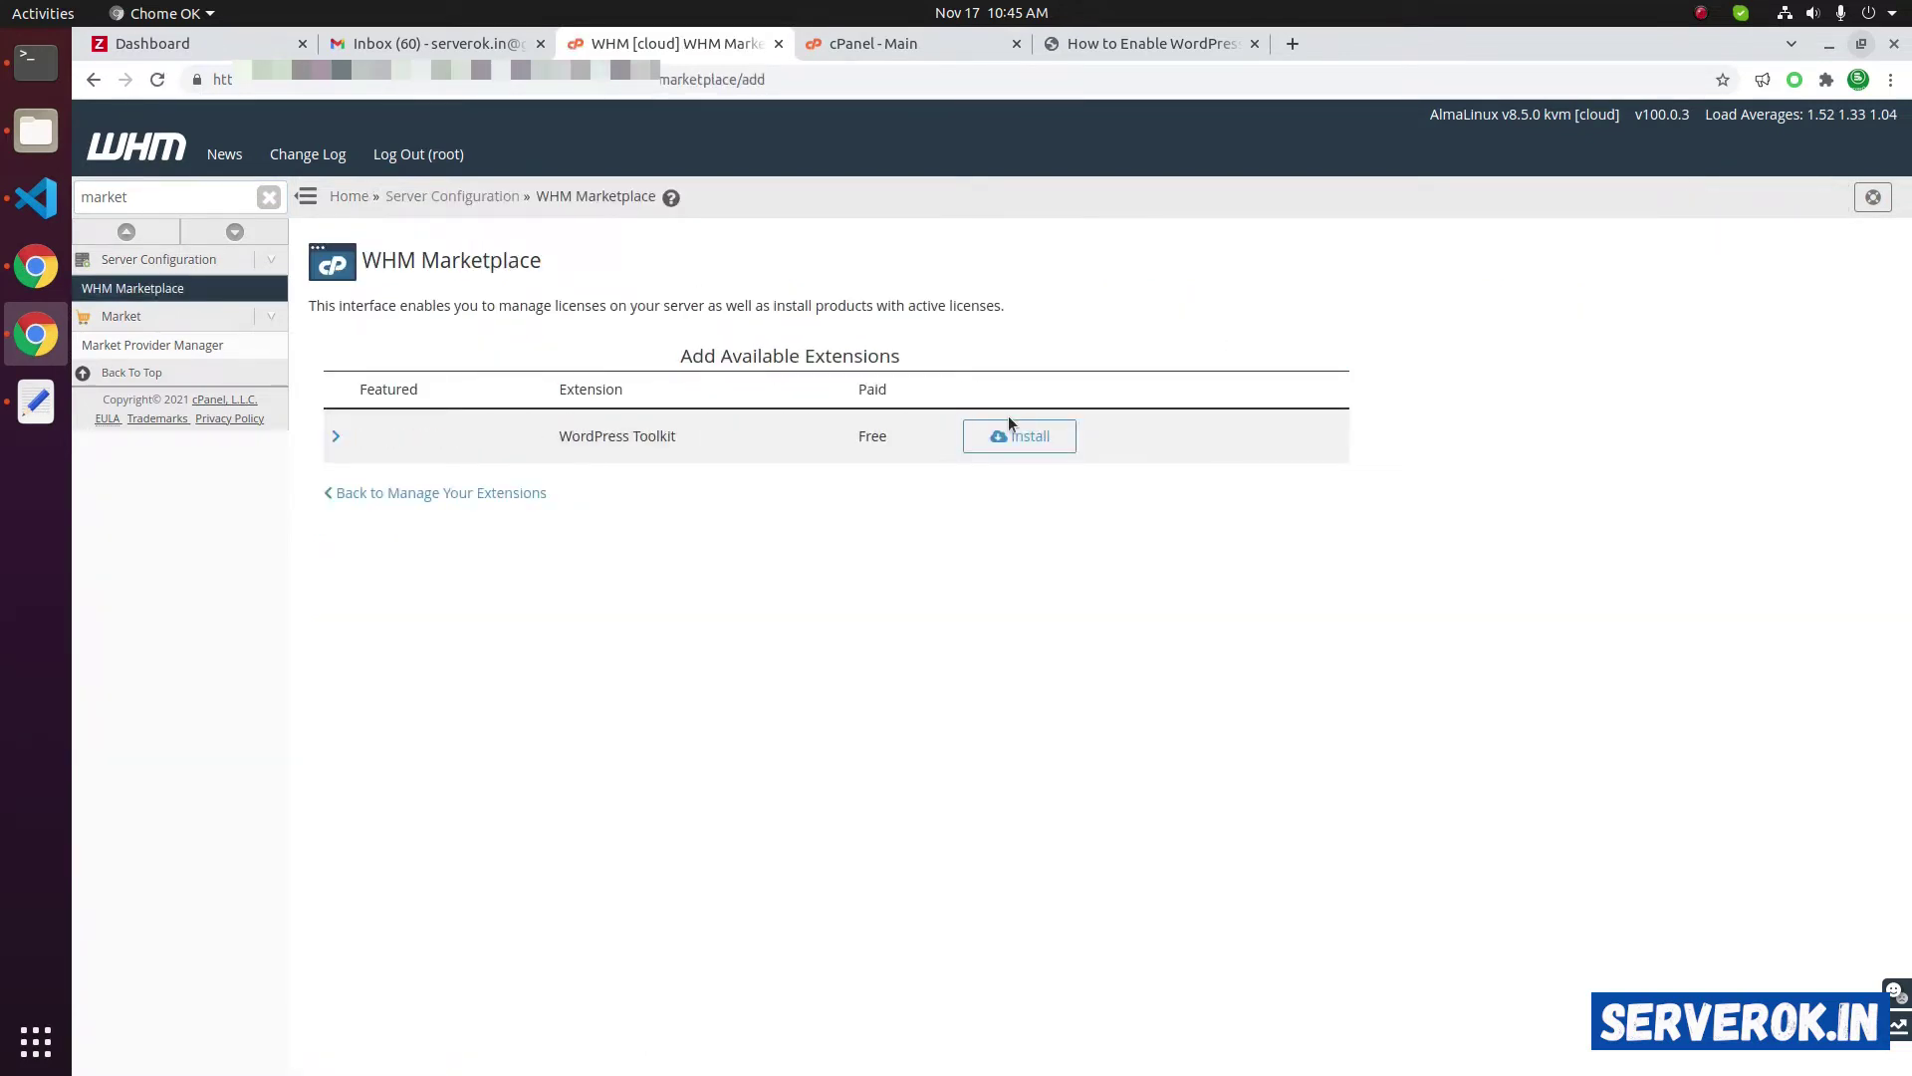
Highlight the WordPress Toolkit entry and its Free price in the extensions list
left_click_drag(546, 439, 749, 439)
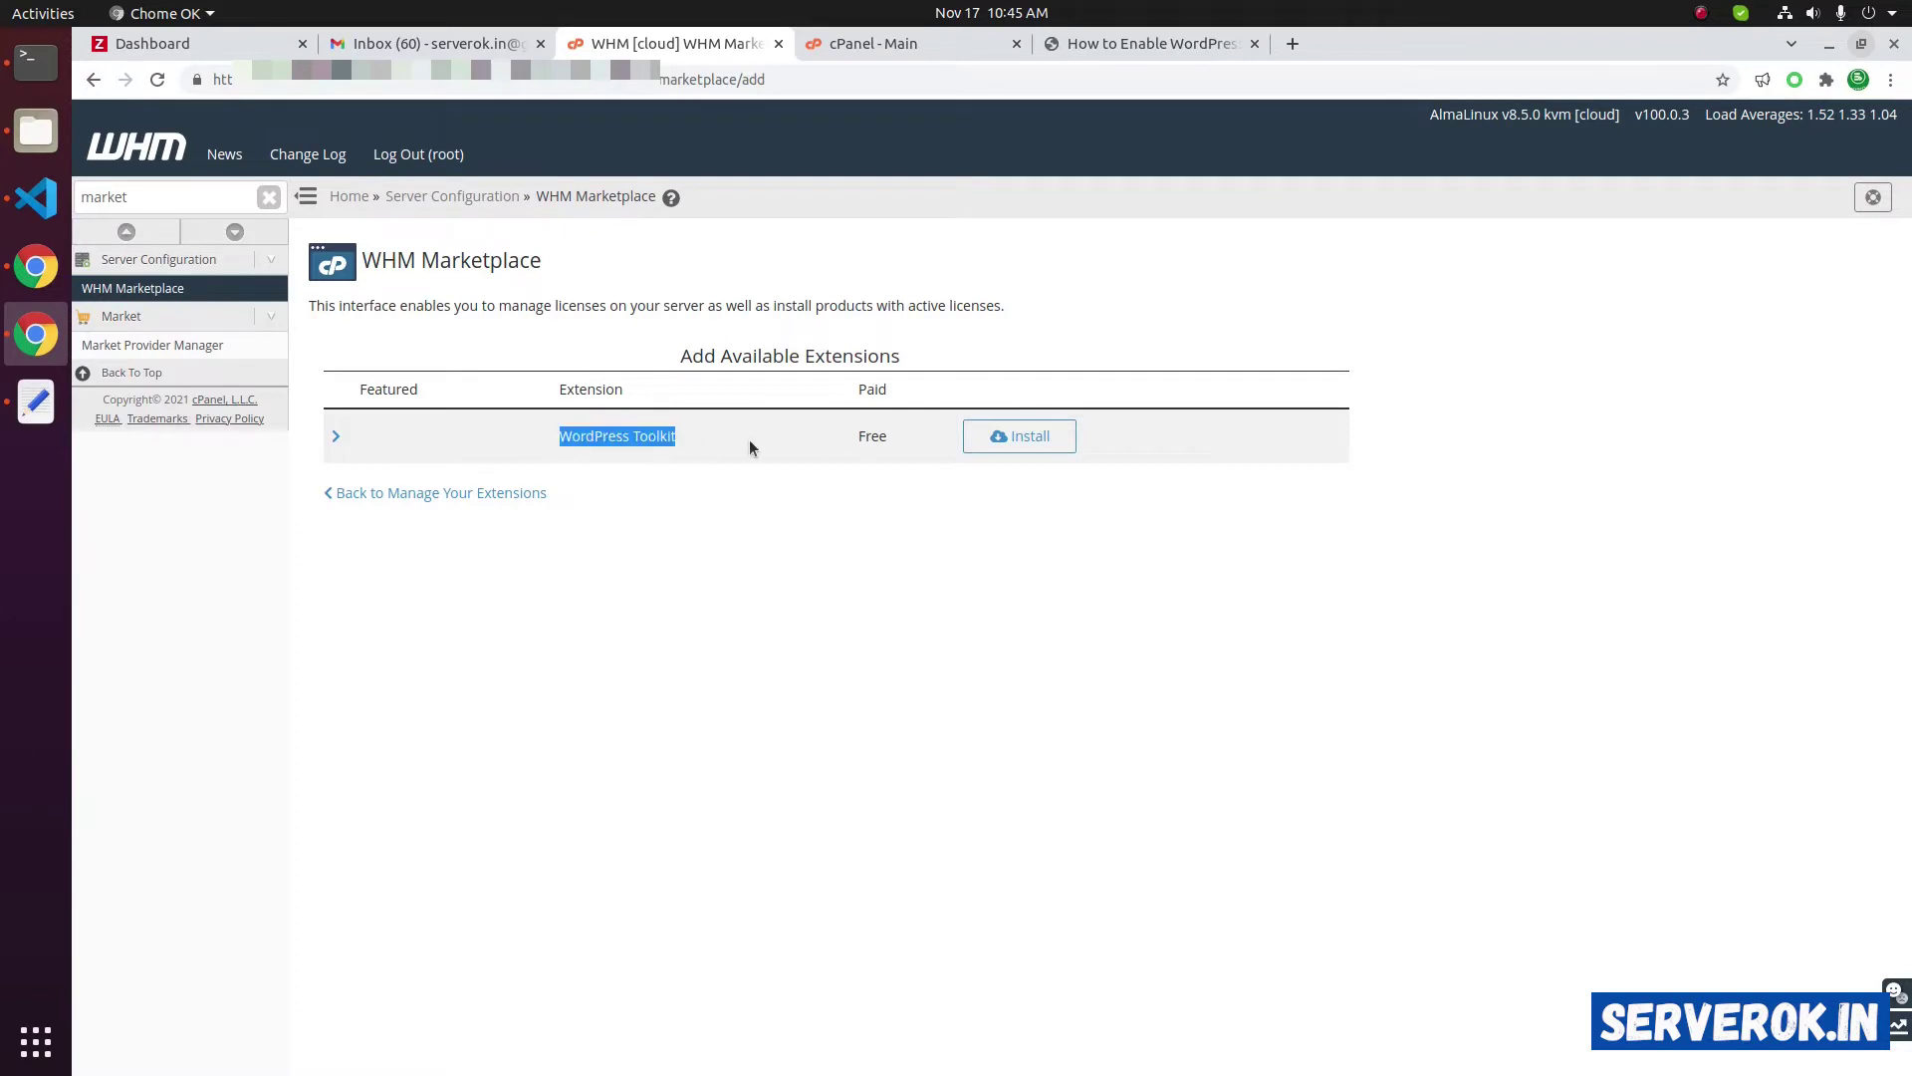
left_click(749, 439)
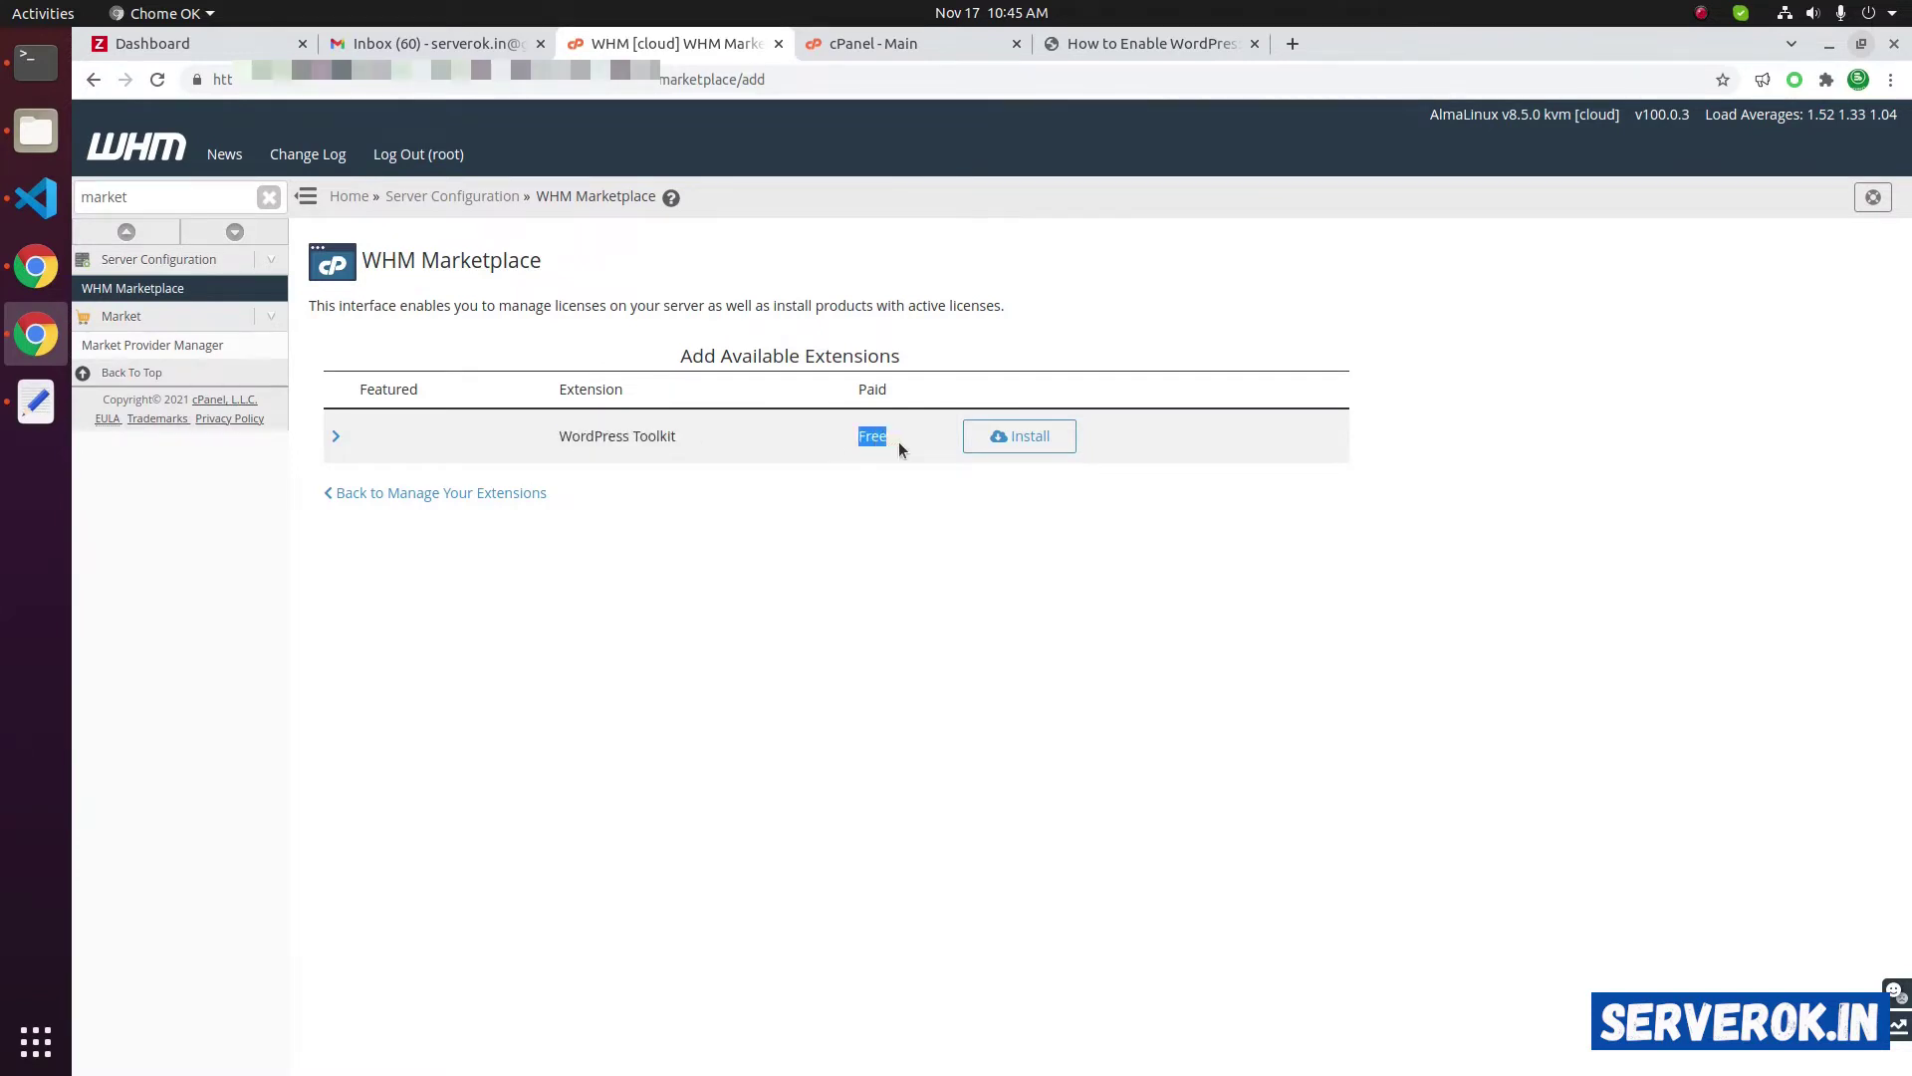
left_click(877, 499)
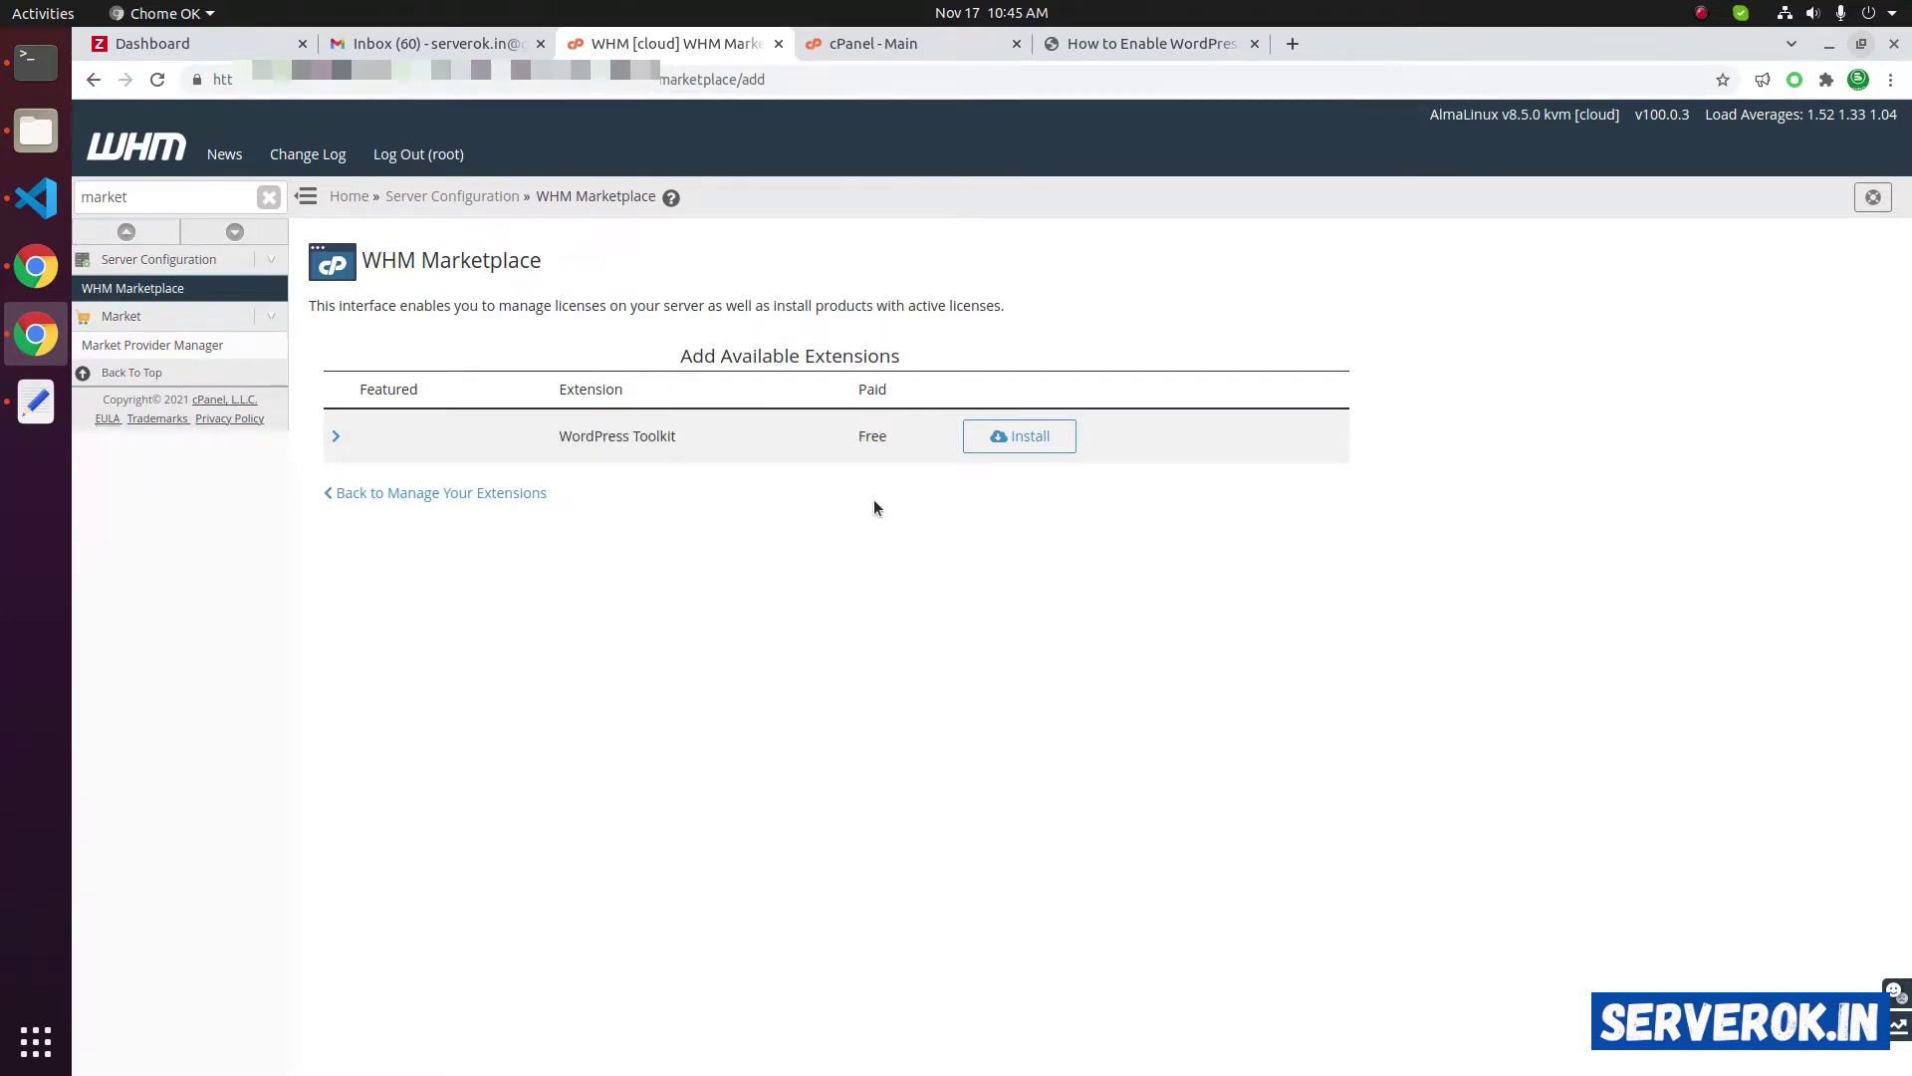
Install WordPress Toolkit and reload the Marketplace to confirm it is now listed
left_click(1026, 441)
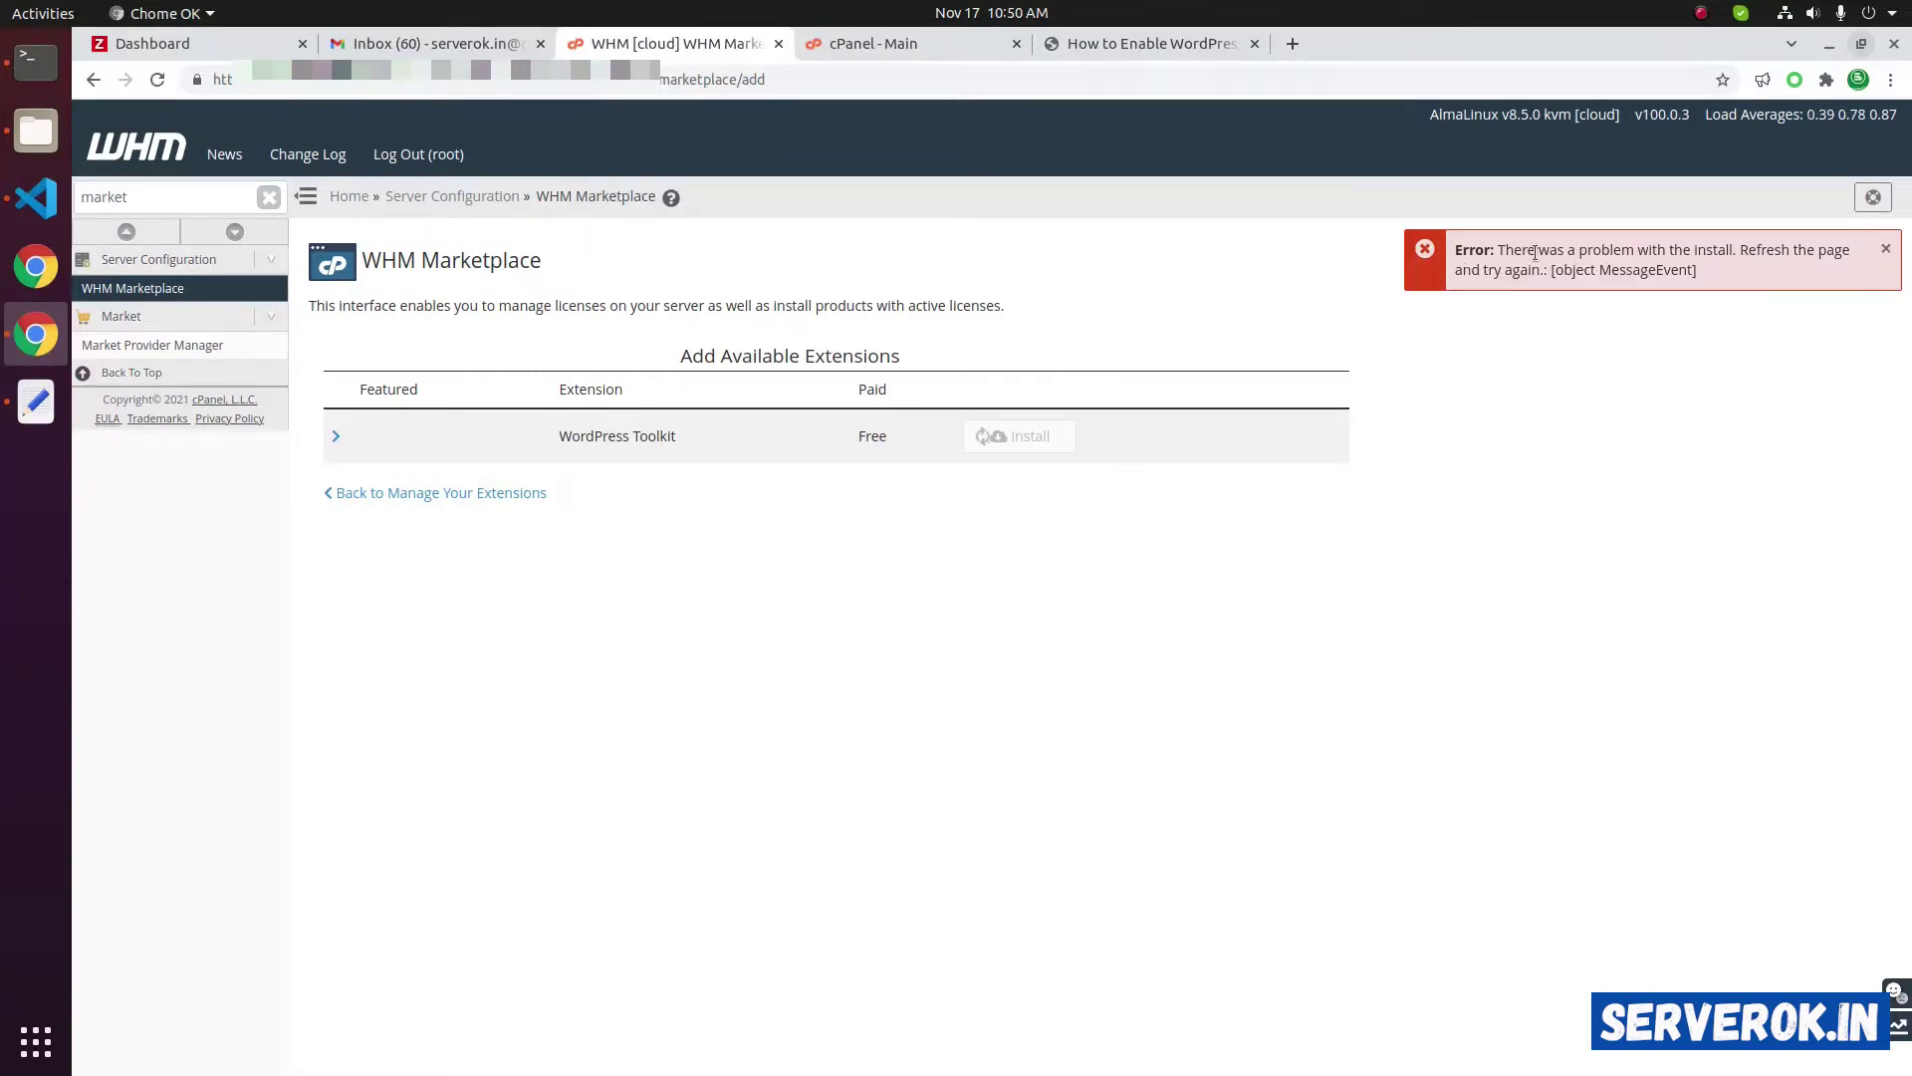
left_click(154, 289)
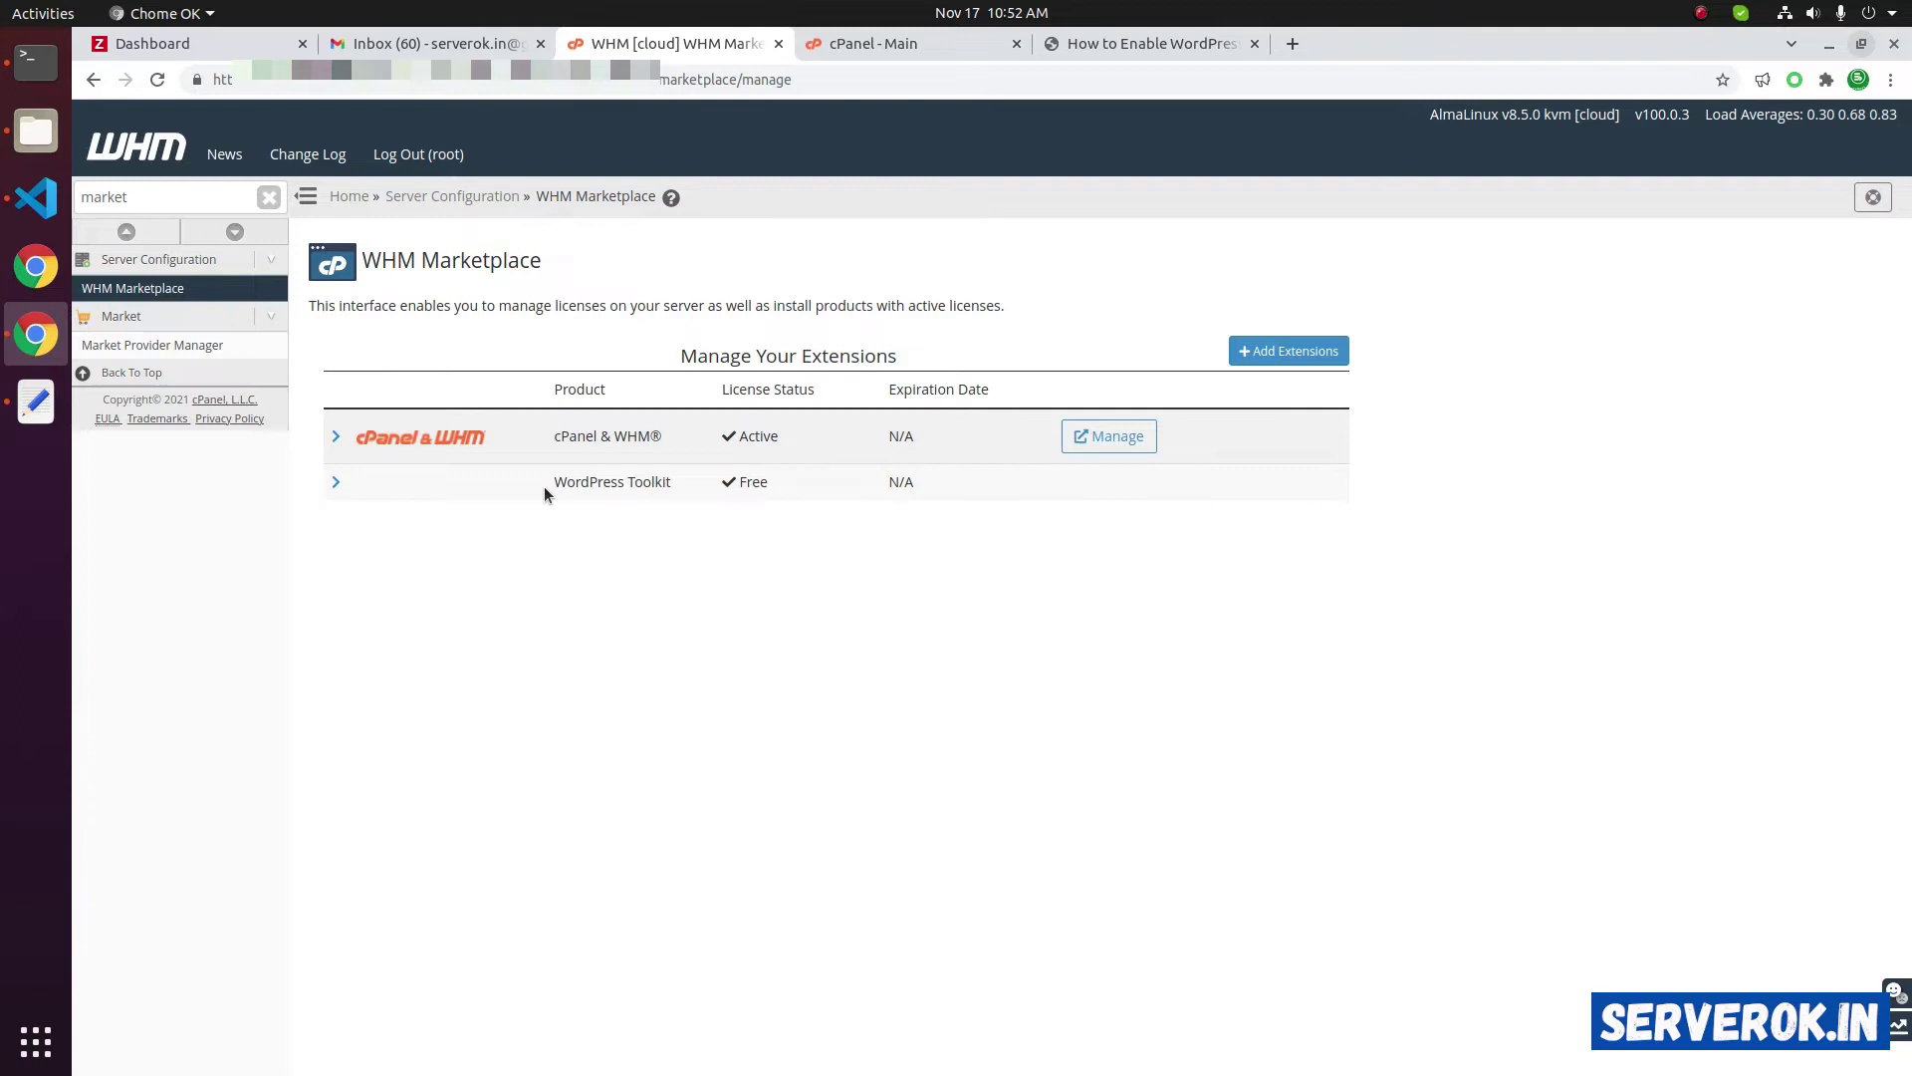
left_click_drag(543, 488, 686, 488)
Expand the WordPress Toolkit row to show its description
left_click(337, 482)
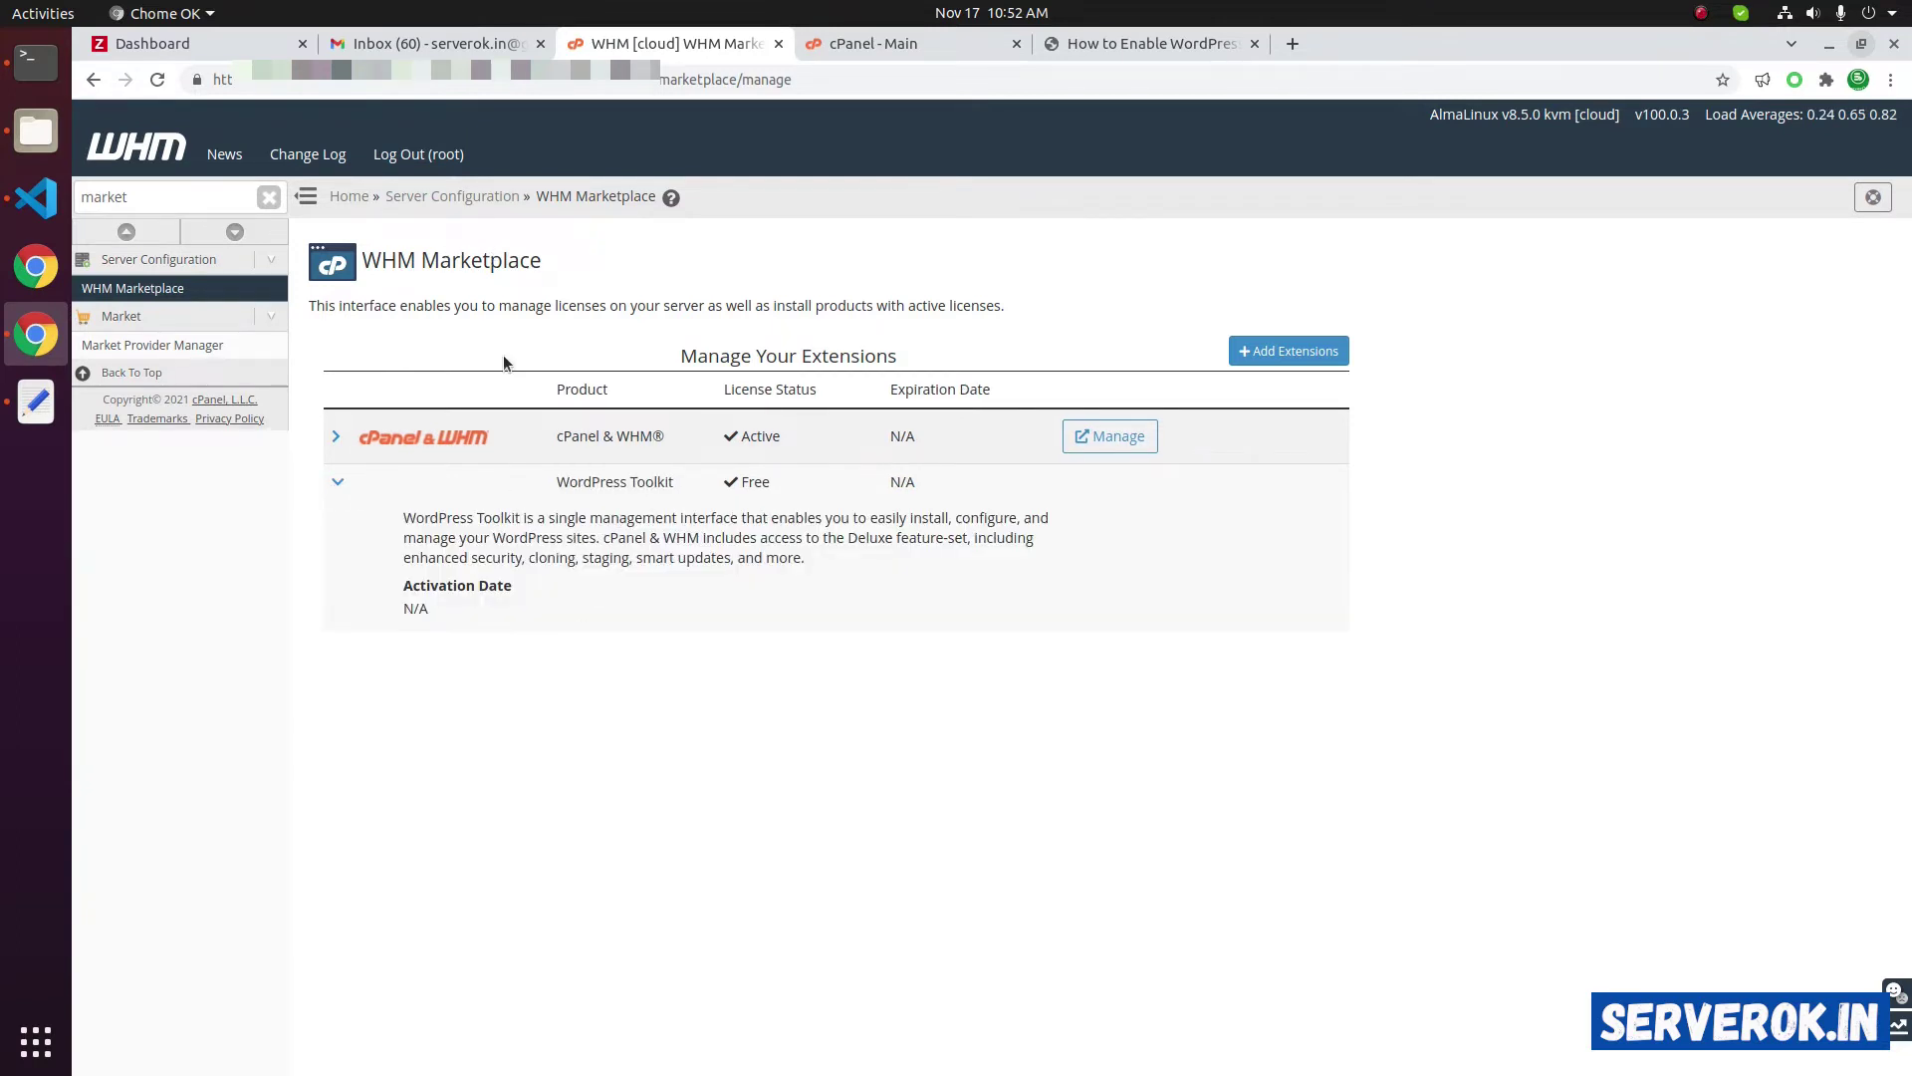
left_click_drag(403, 514, 839, 566)
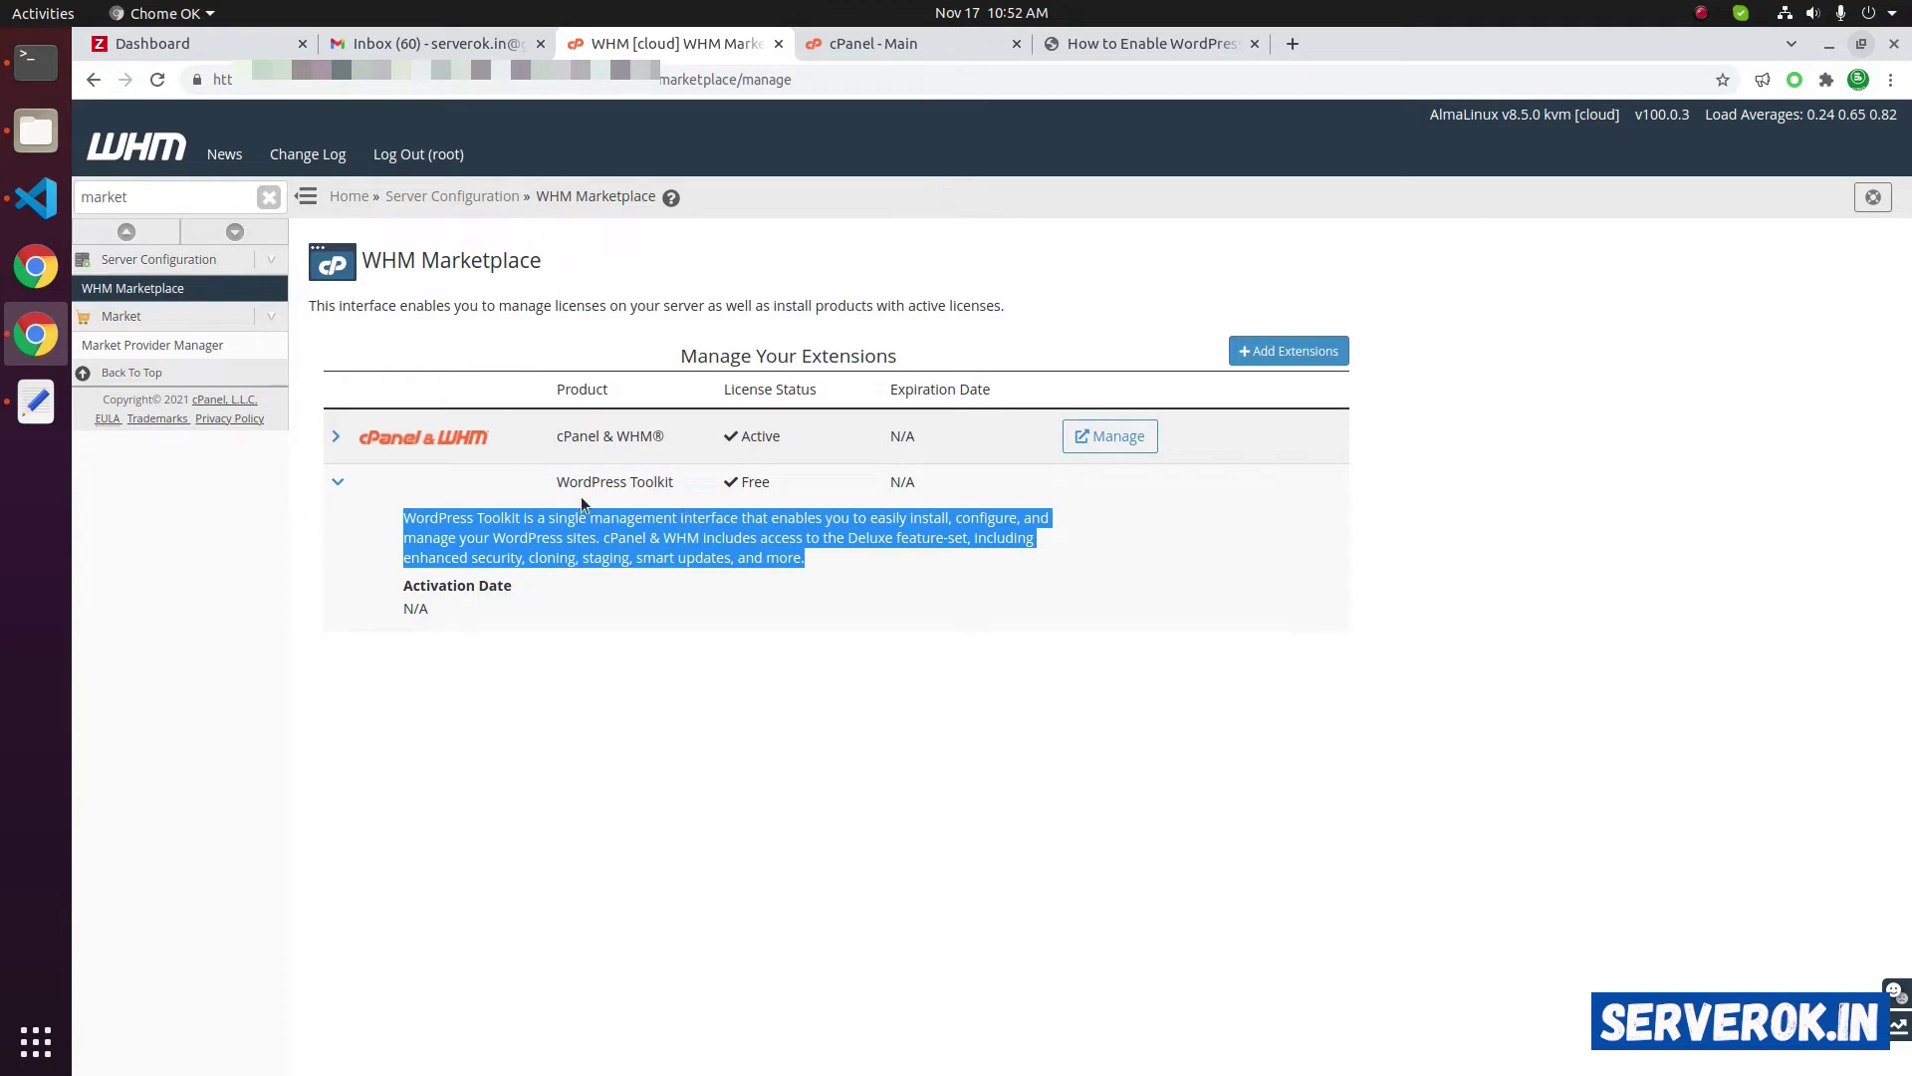
double_click(204, 186)
Open Feature Manager via a 'feat' search and edit the default feature list
type("feat")
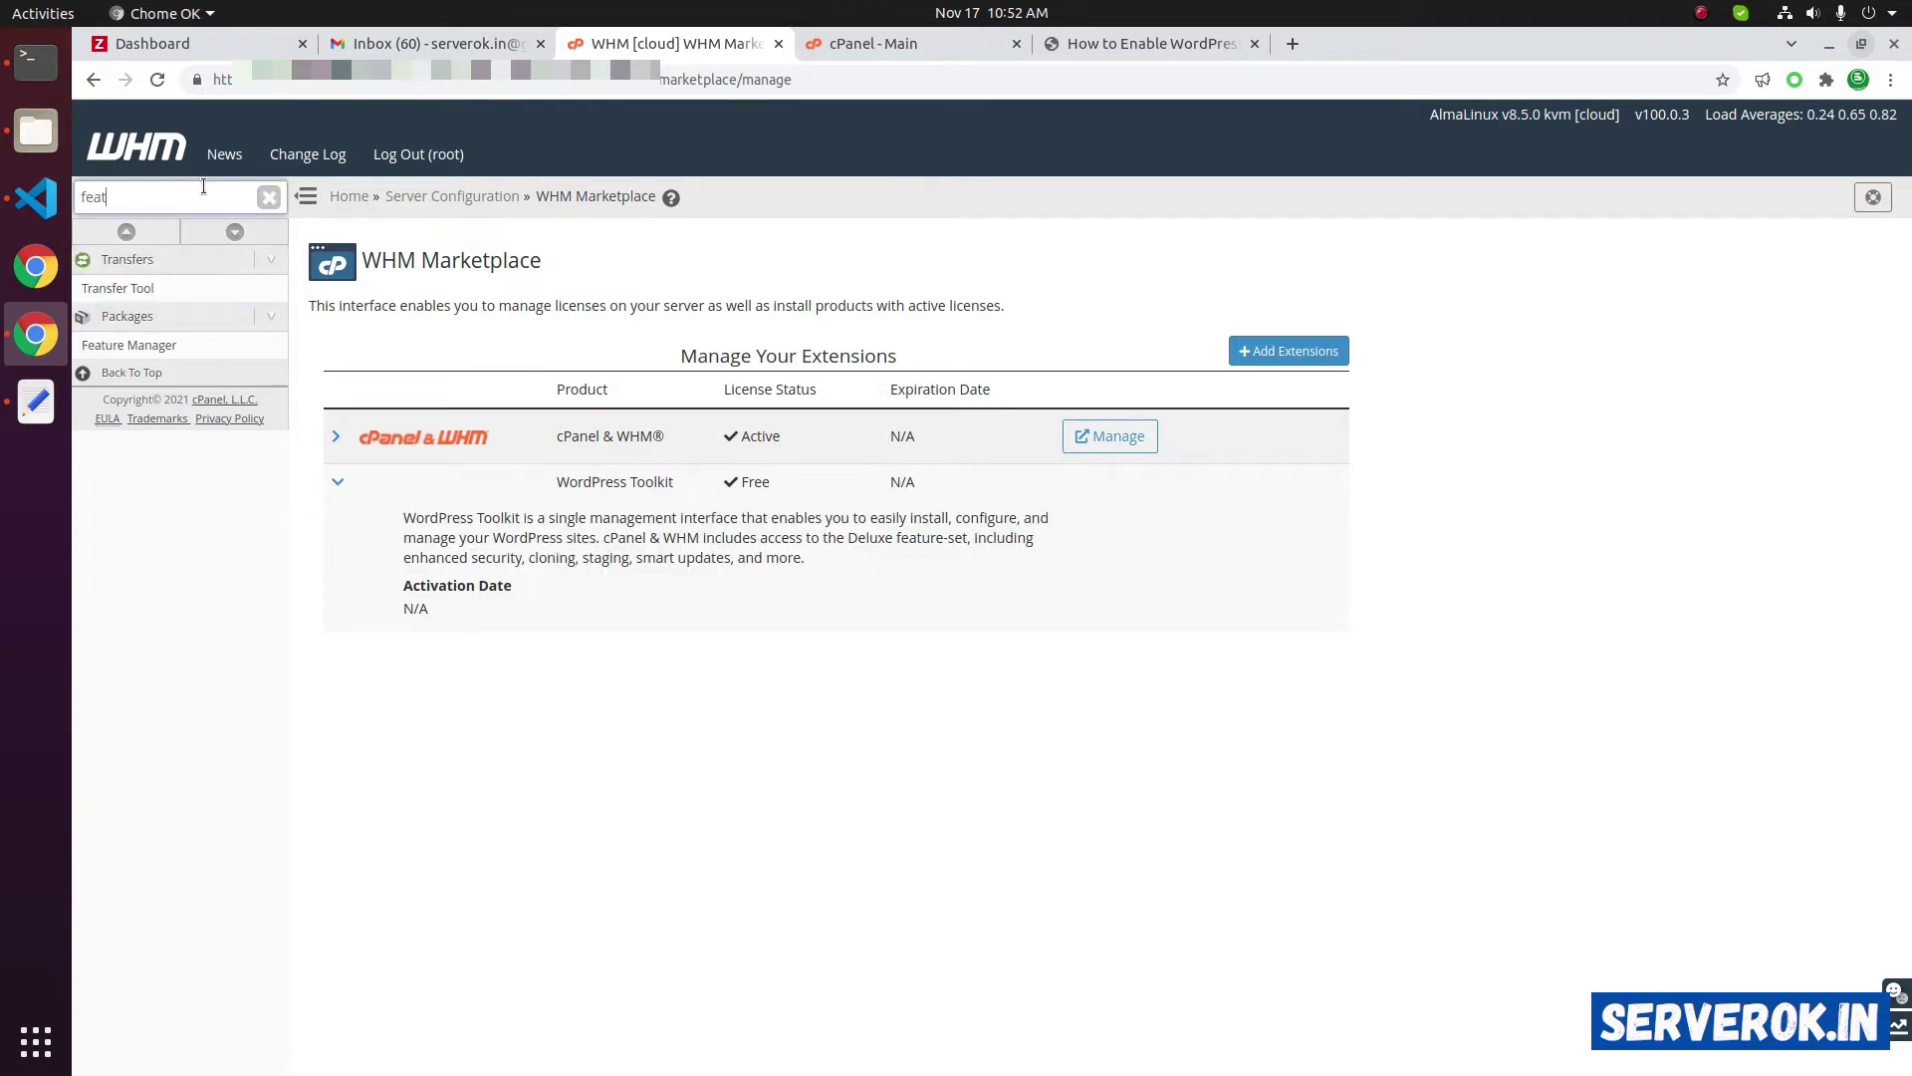
left_click(127, 351)
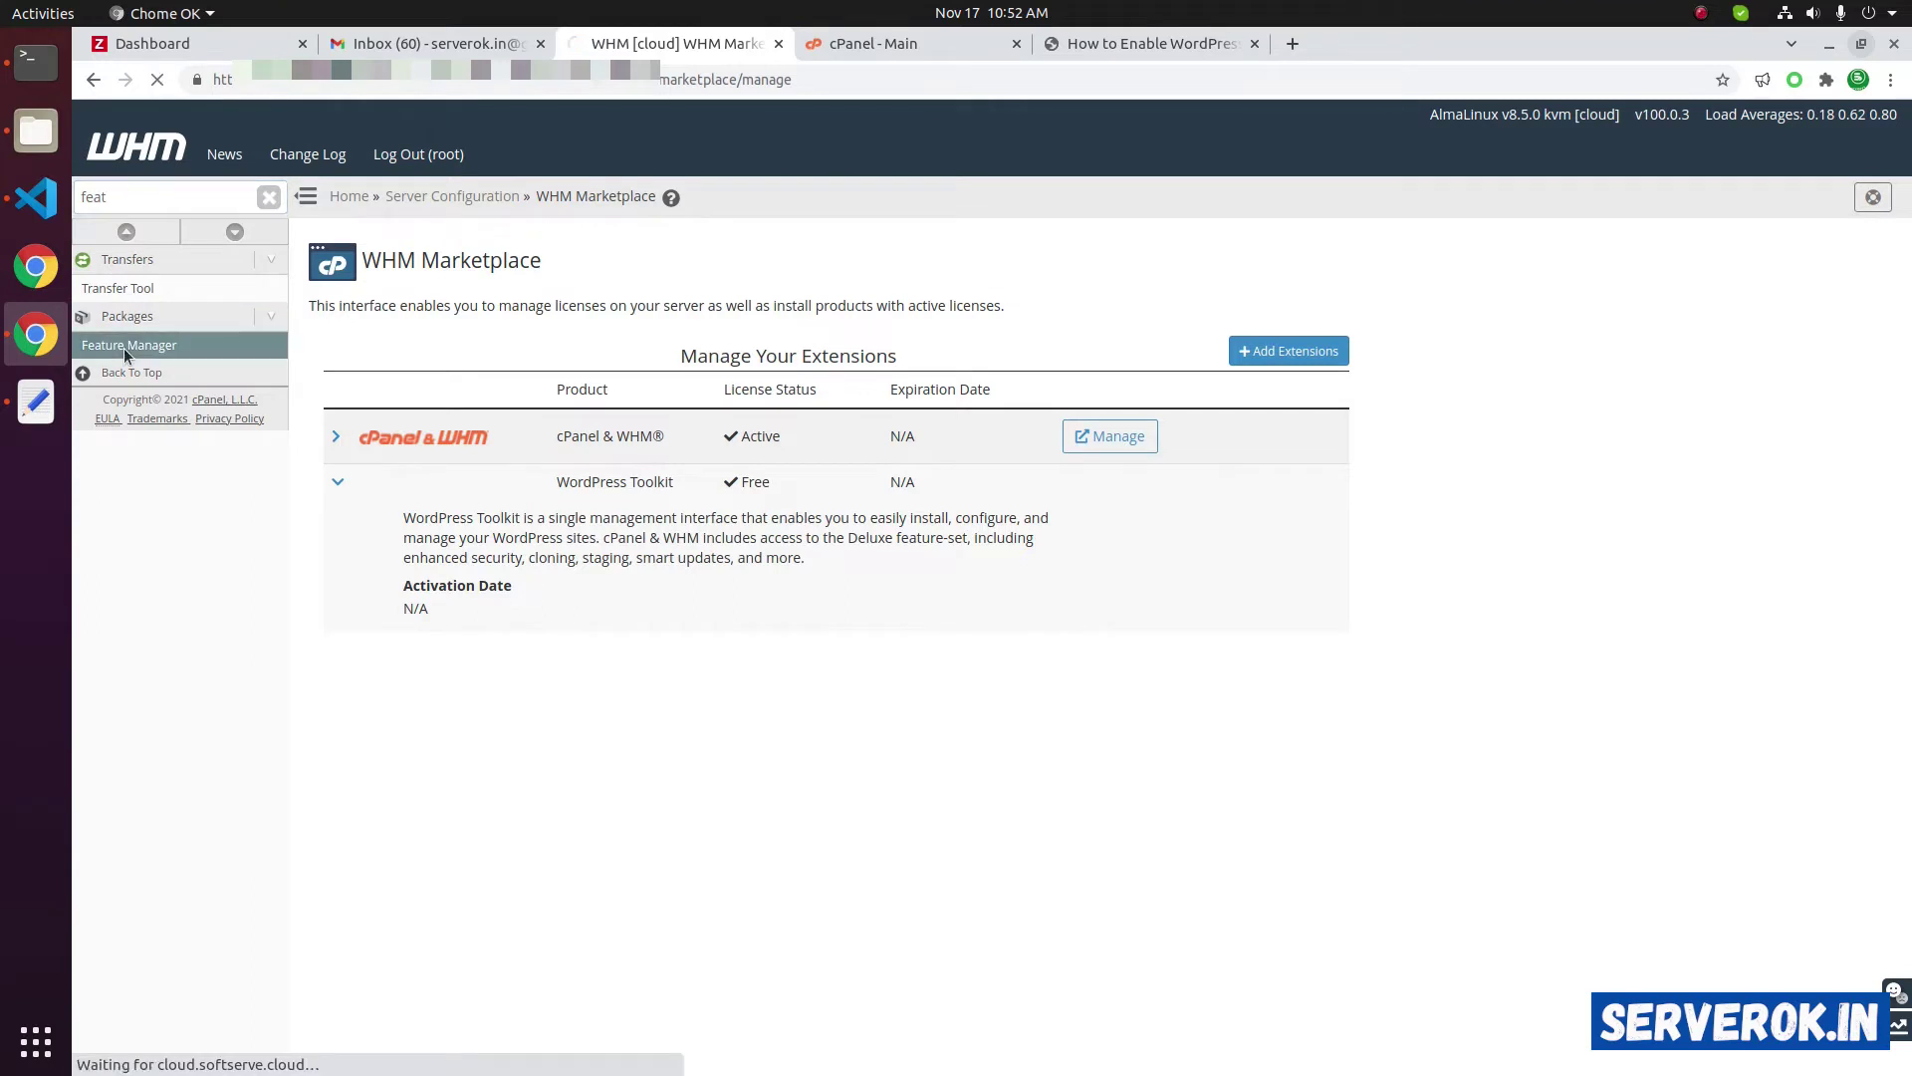
left_click(1010, 498)
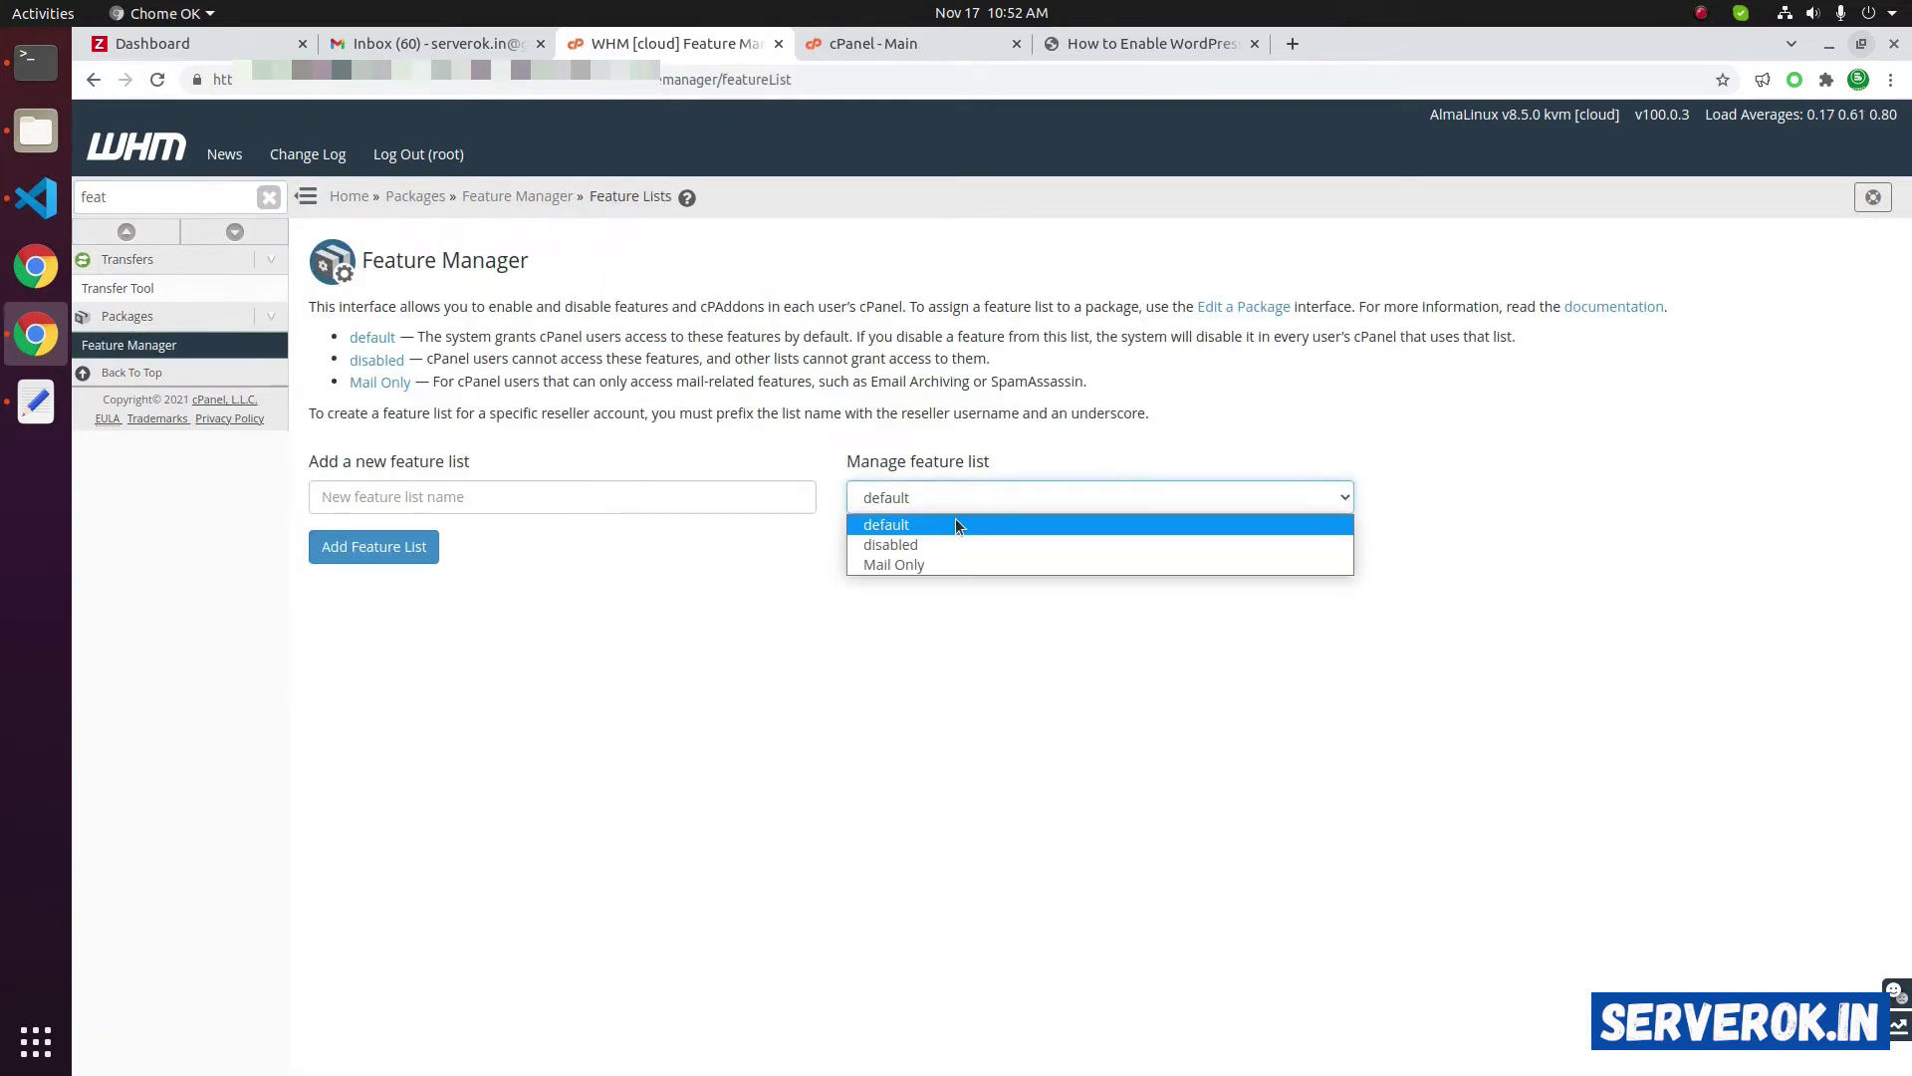
left_click(957, 525)
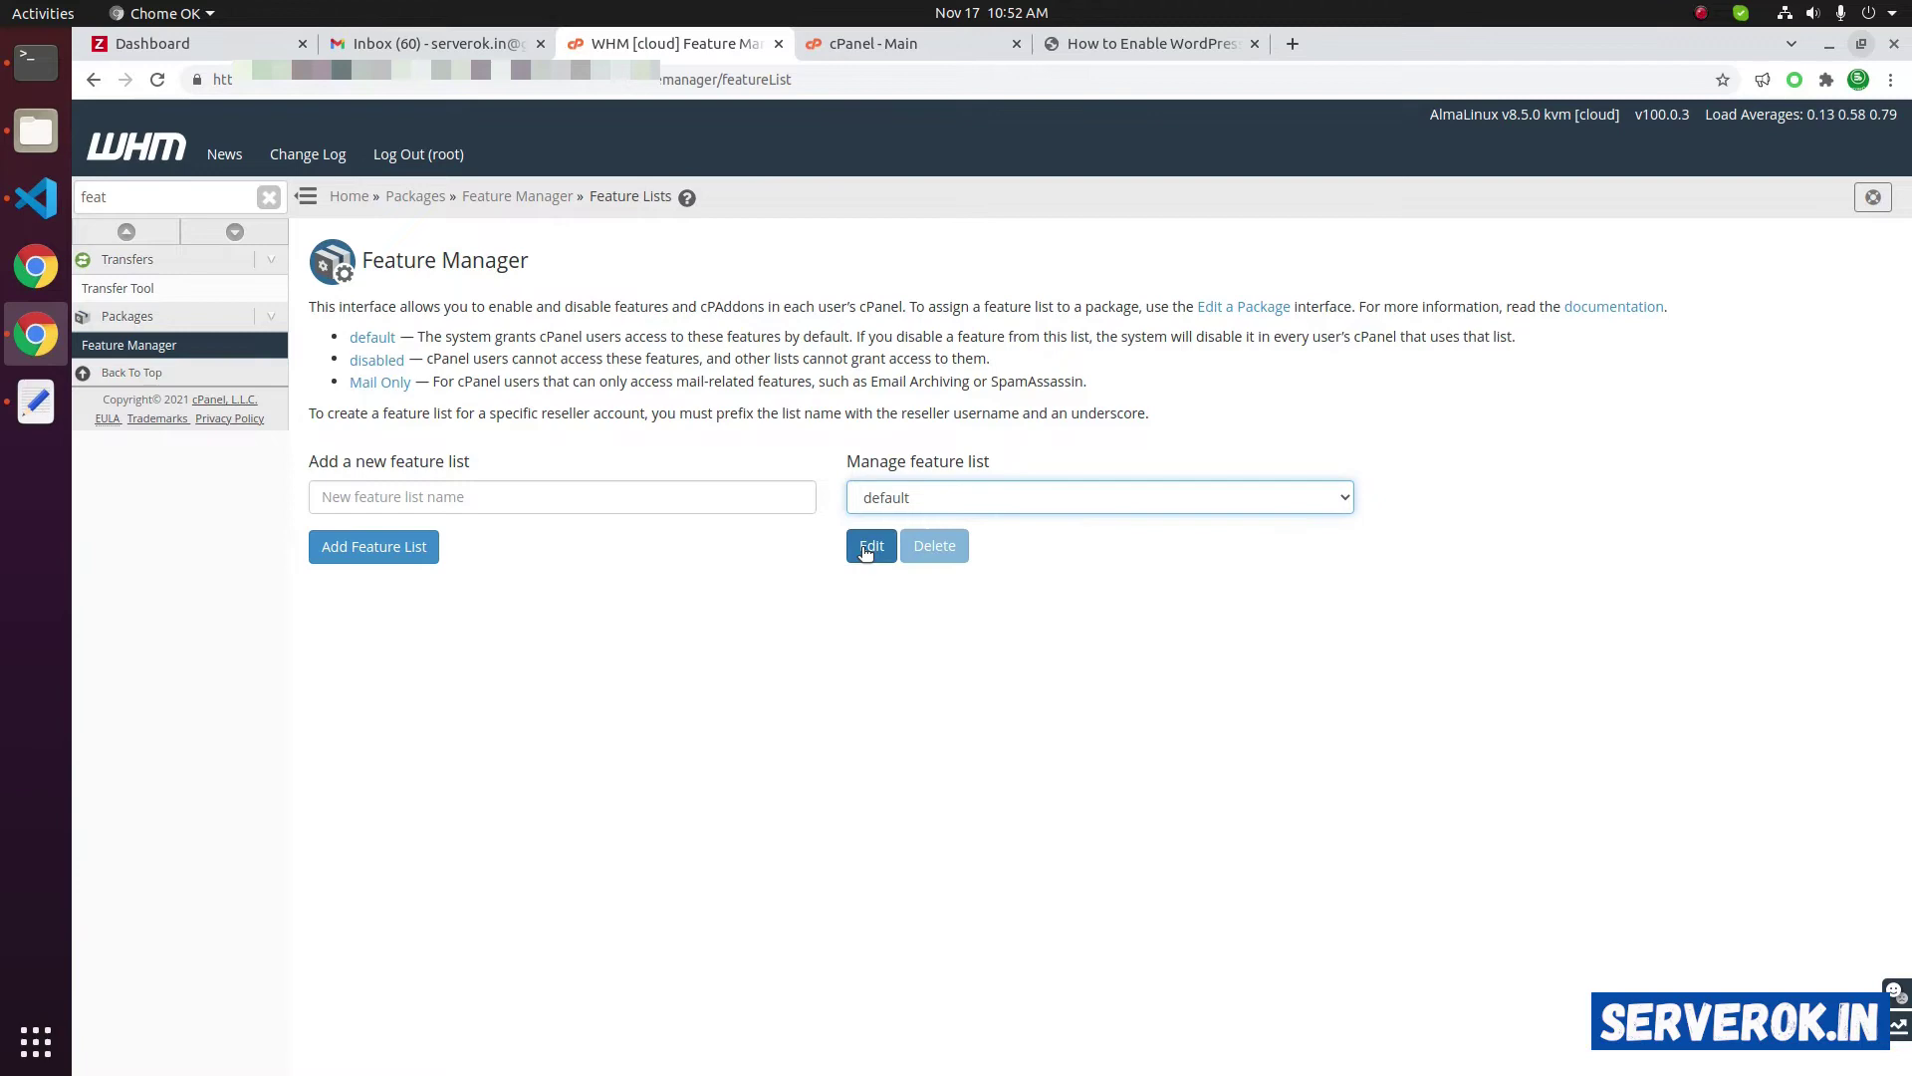
left_click(865, 550)
Enable WordPress Toolkit Deluxe in the default feature list and save it
scroll(1205, 532, "down", 1)
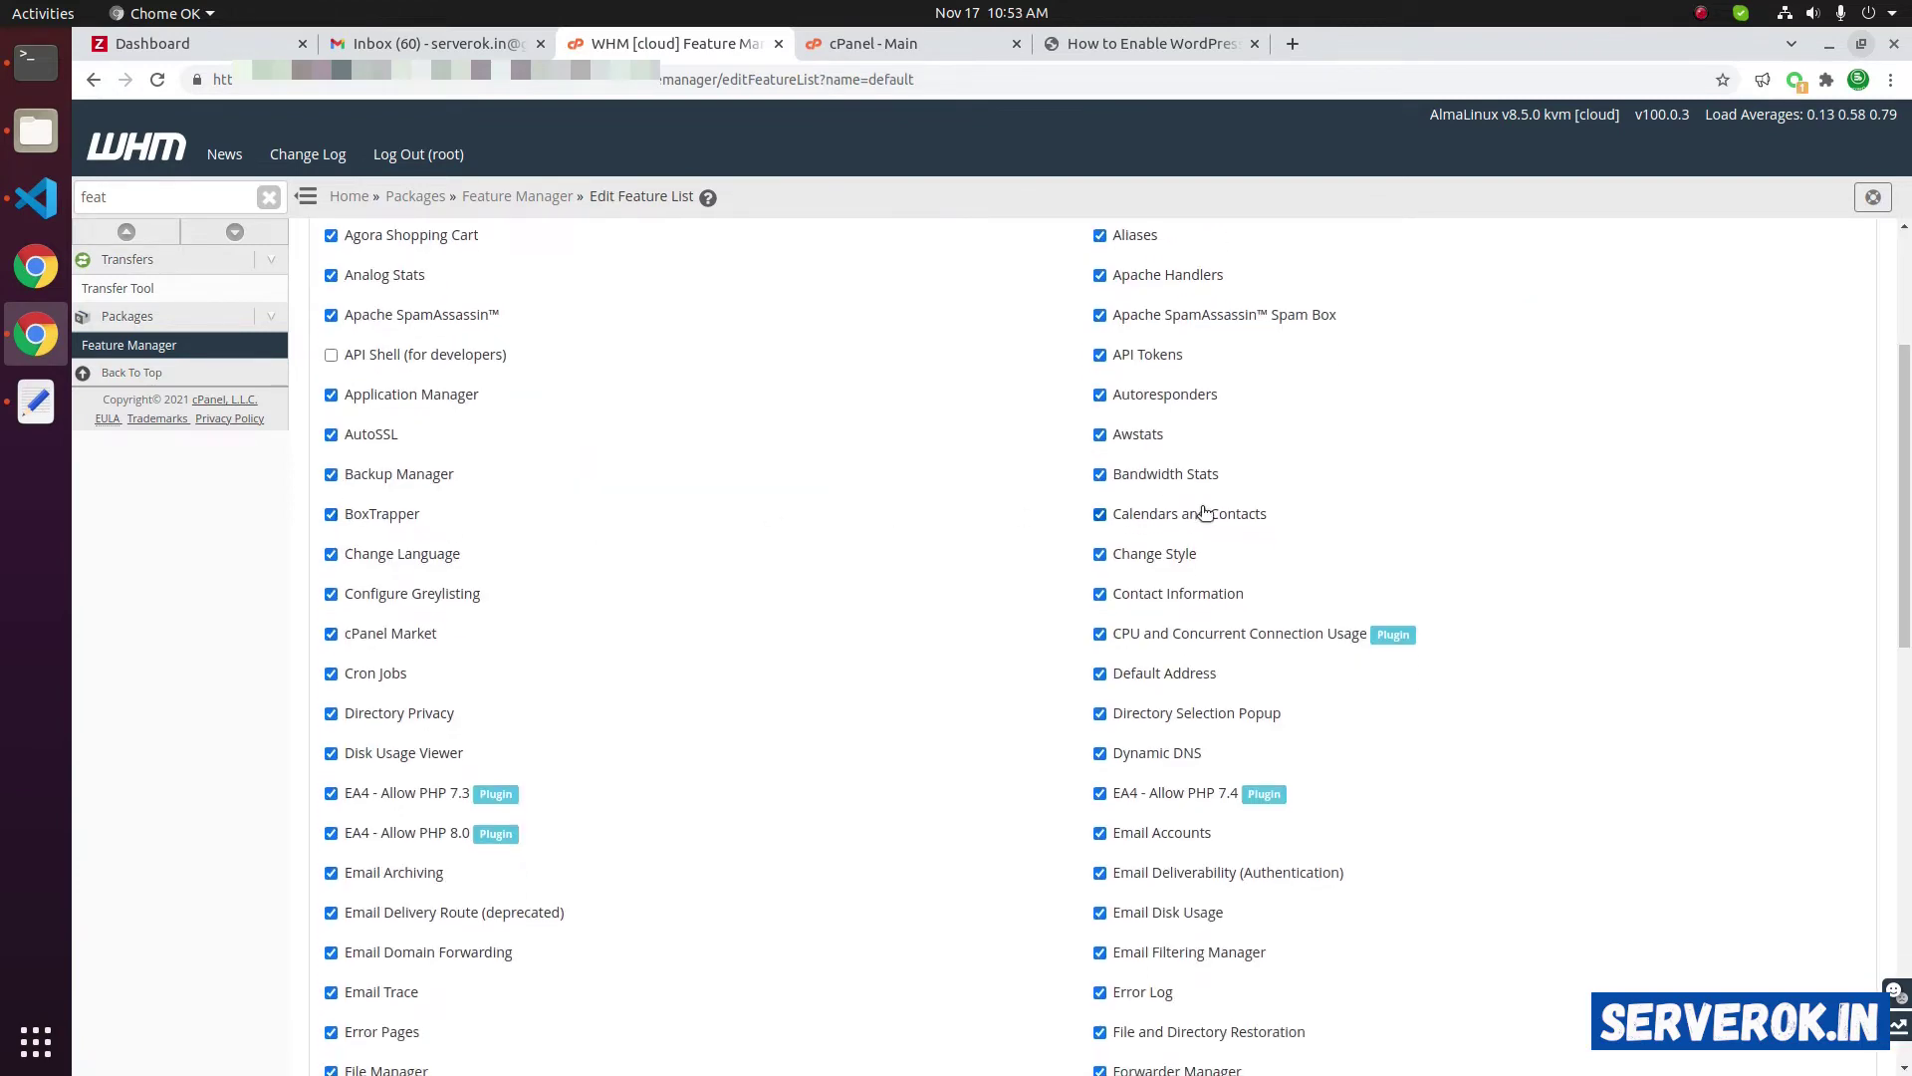
scroll(1173, 606, "down", 4)
key("ctrl+f")
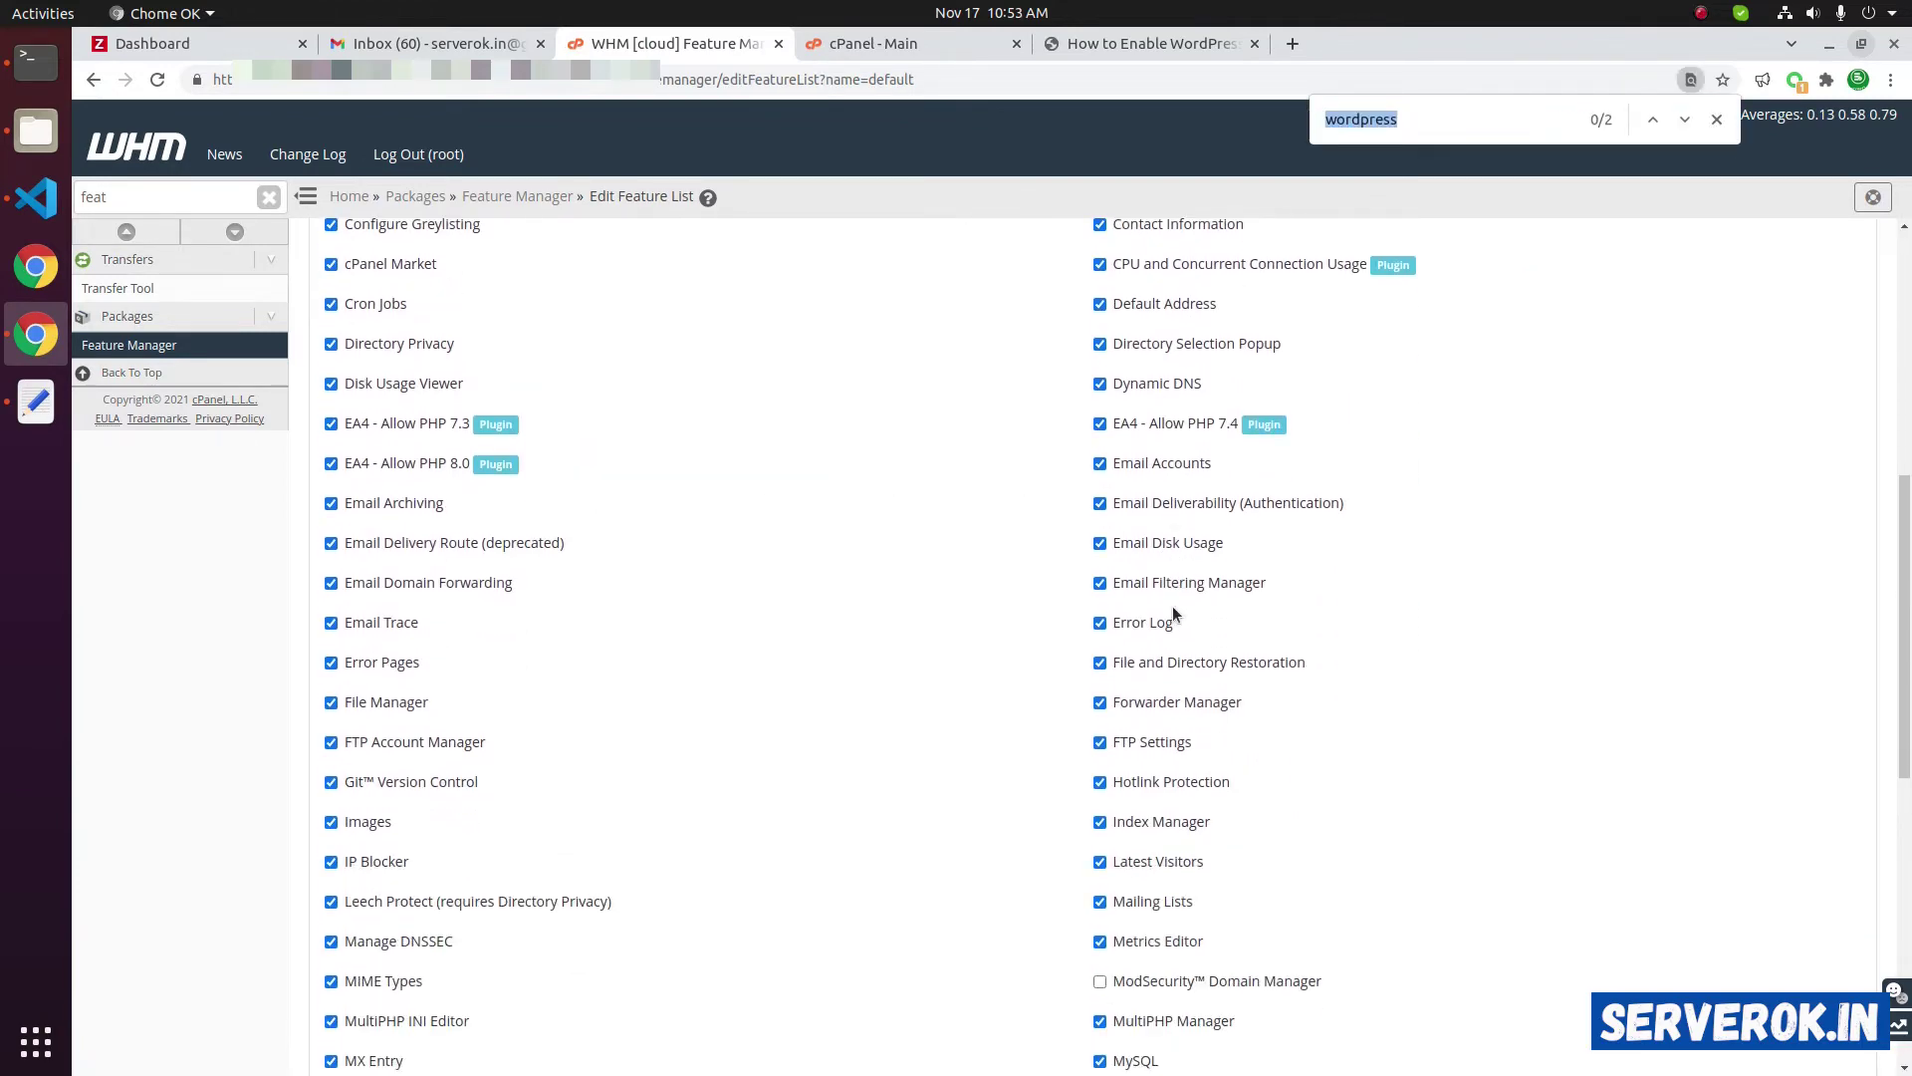
type("wordpr")
key("Escape")
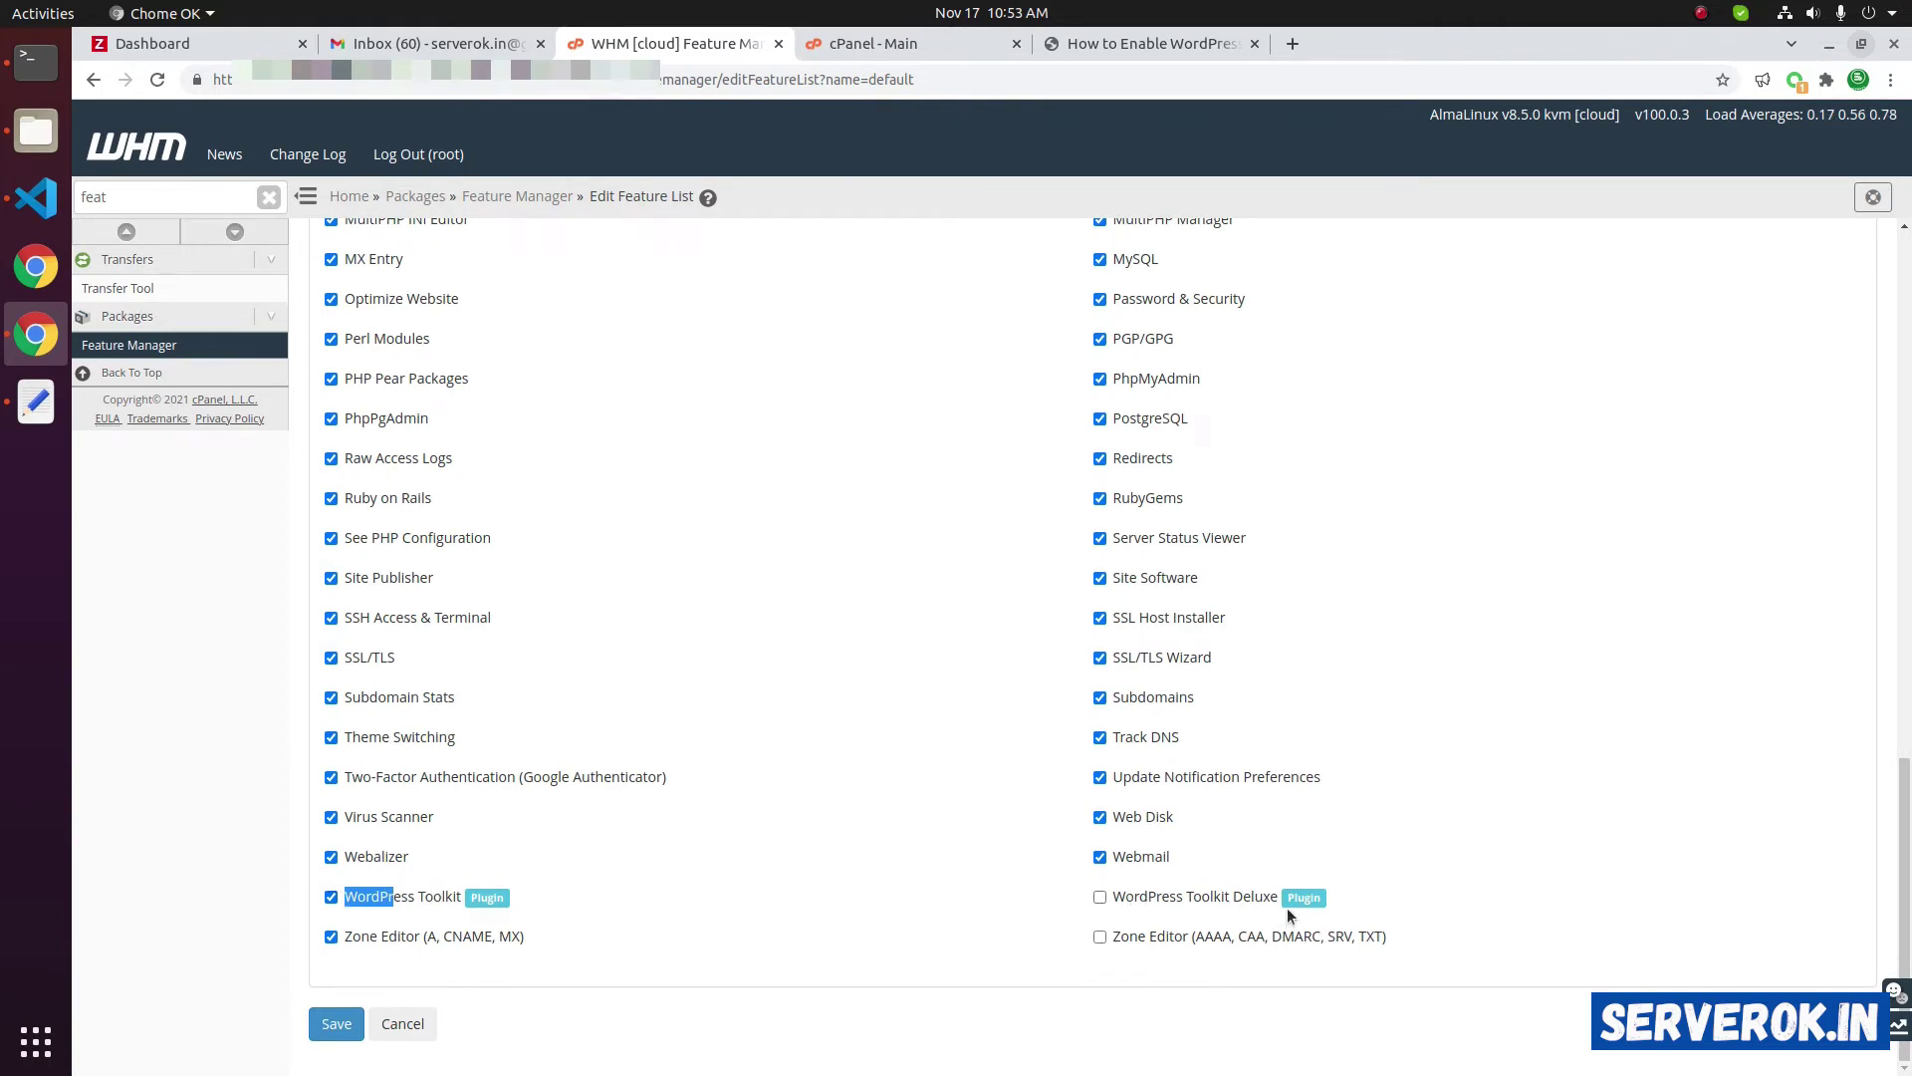
left_click(1100, 896)
left_click(337, 1023)
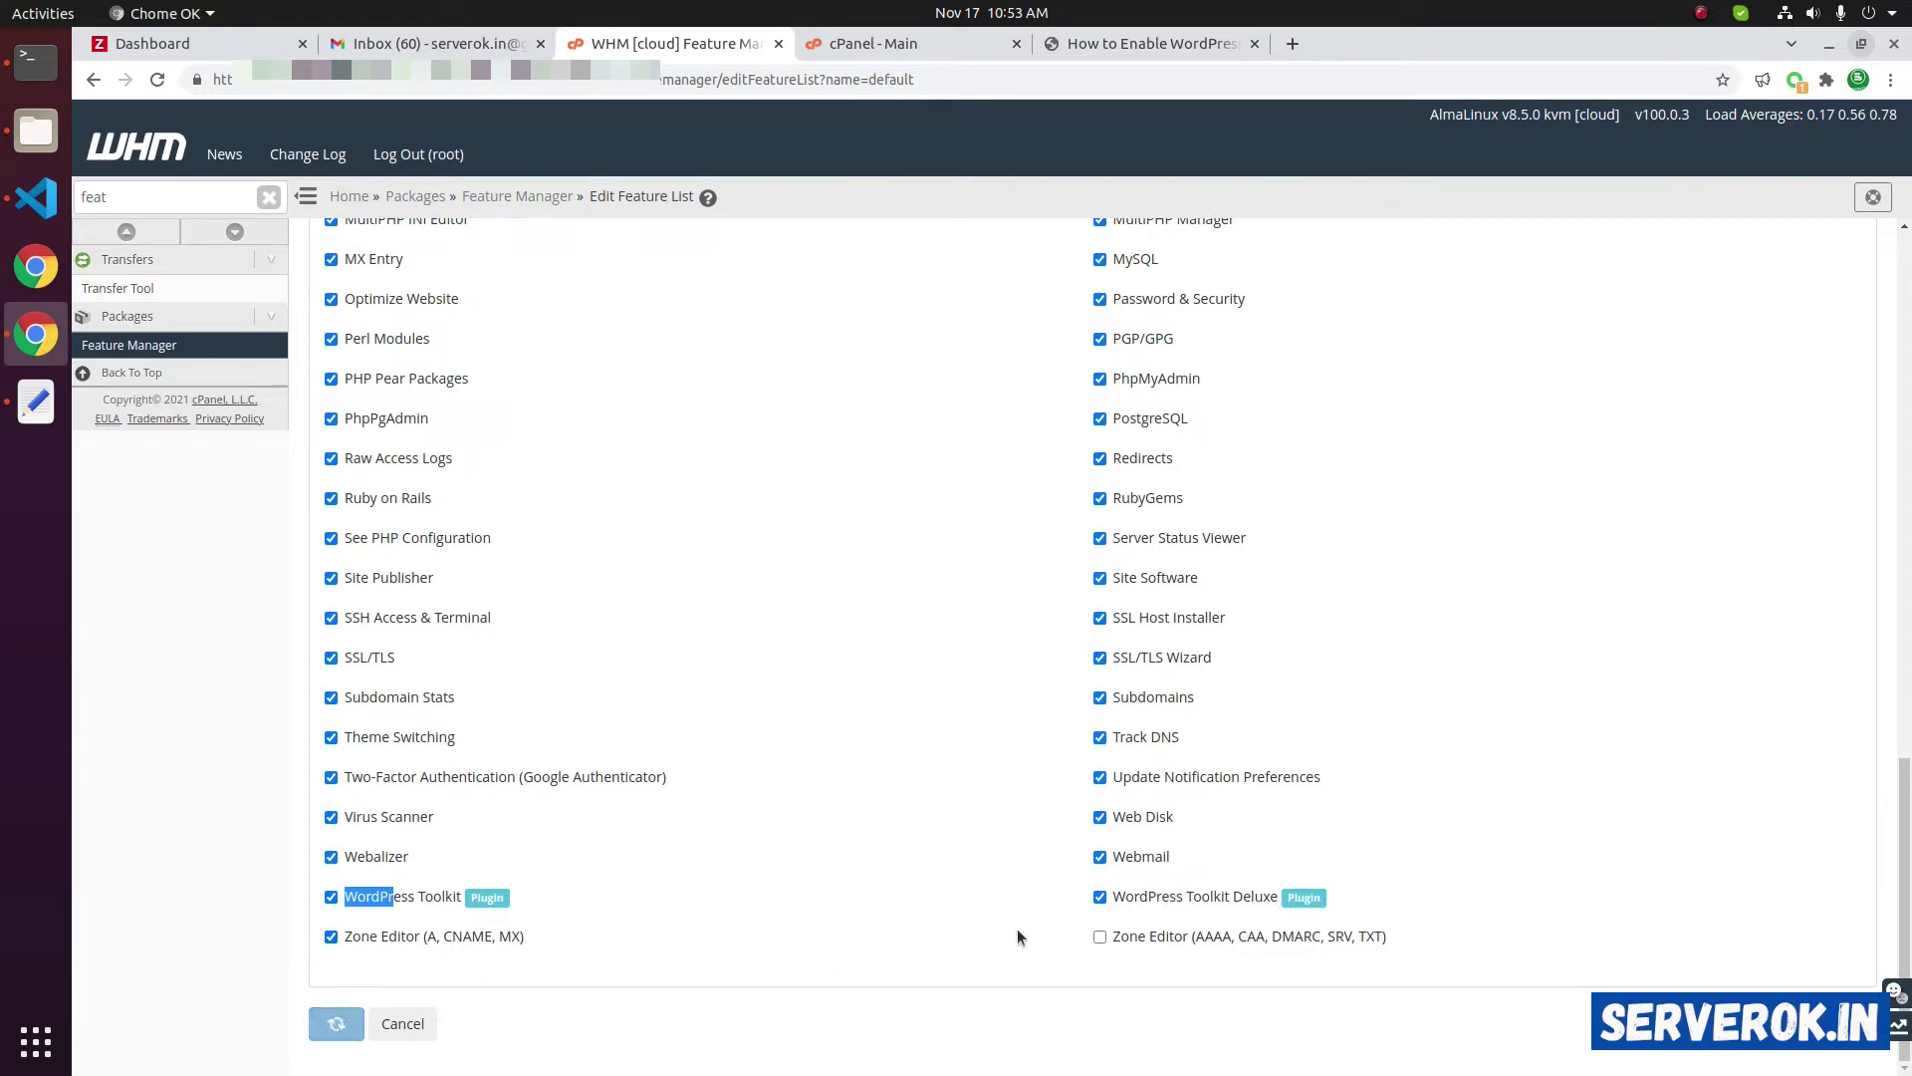
Reload the cPanel dashboard and open WordPress Toolkit through a 'Wordp' search
left_click(861, 44)
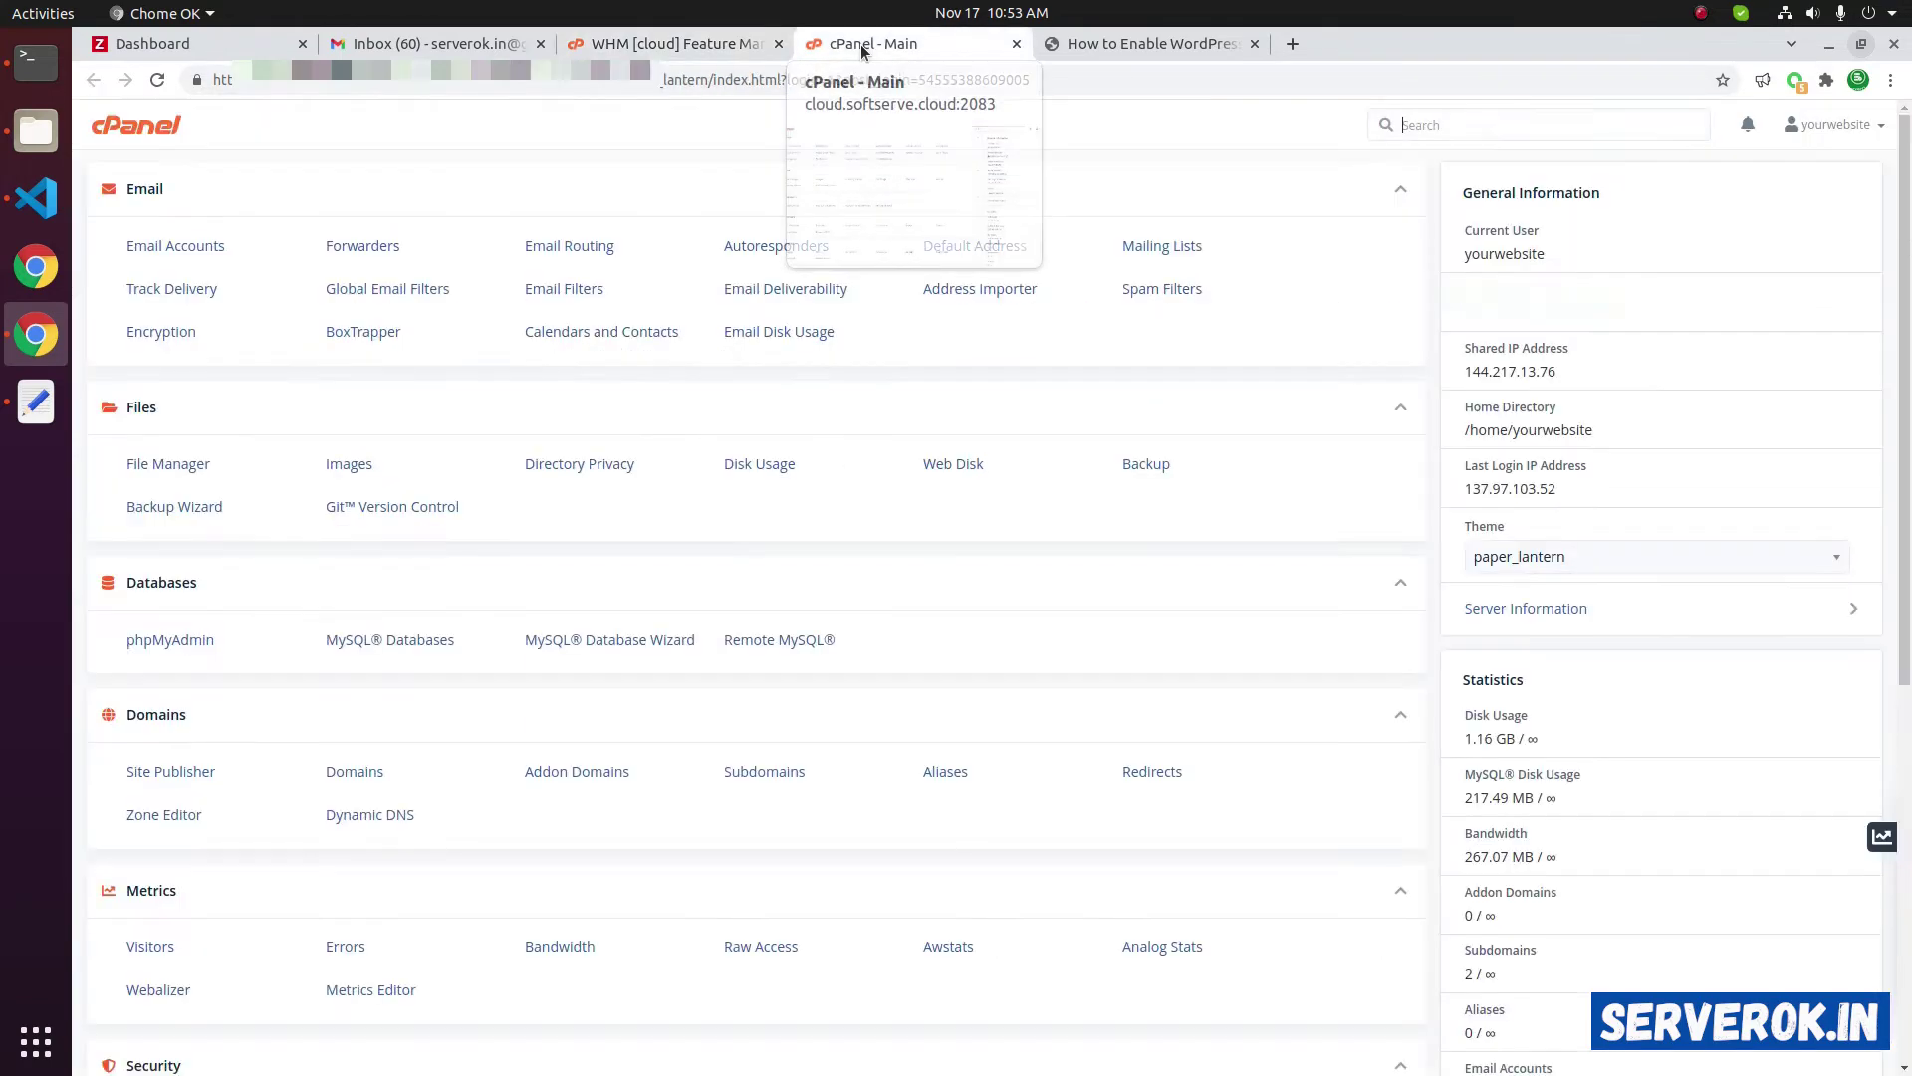
left_click(156, 80)
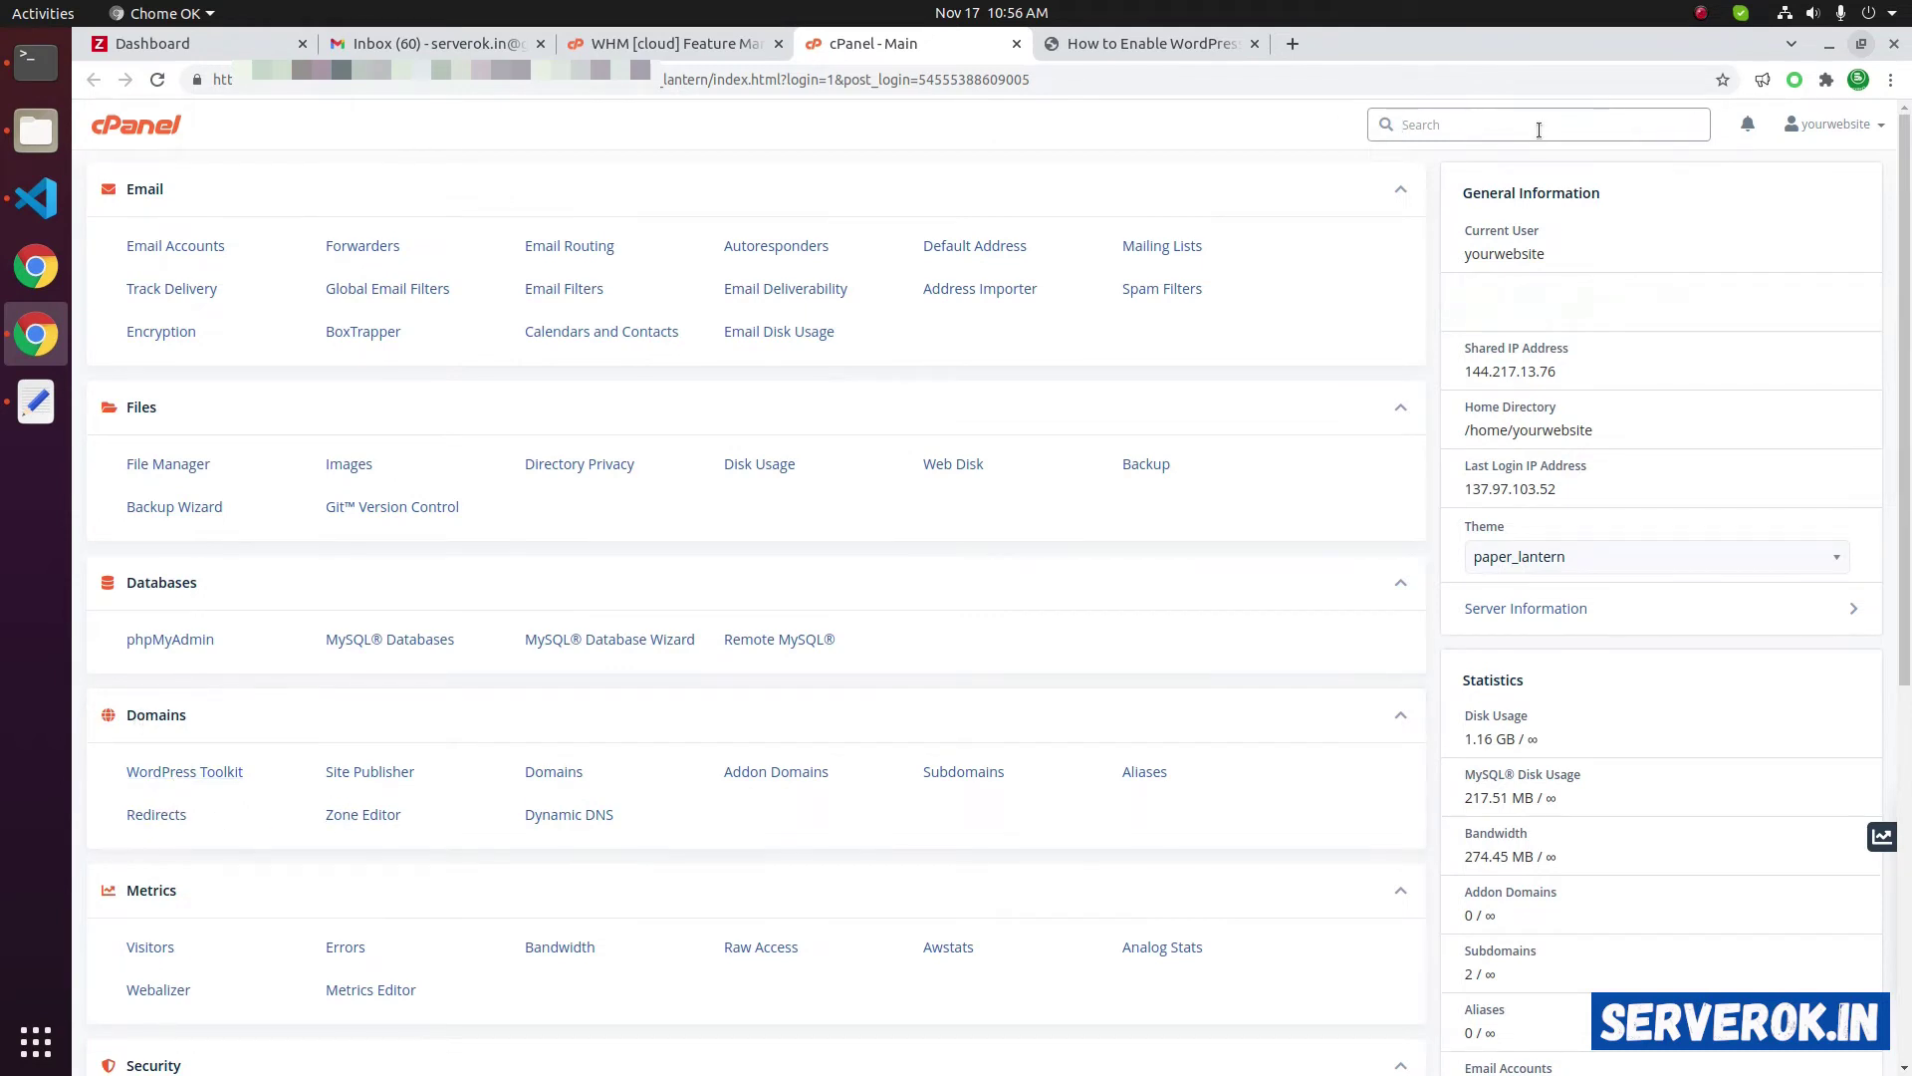
type("Wordp")
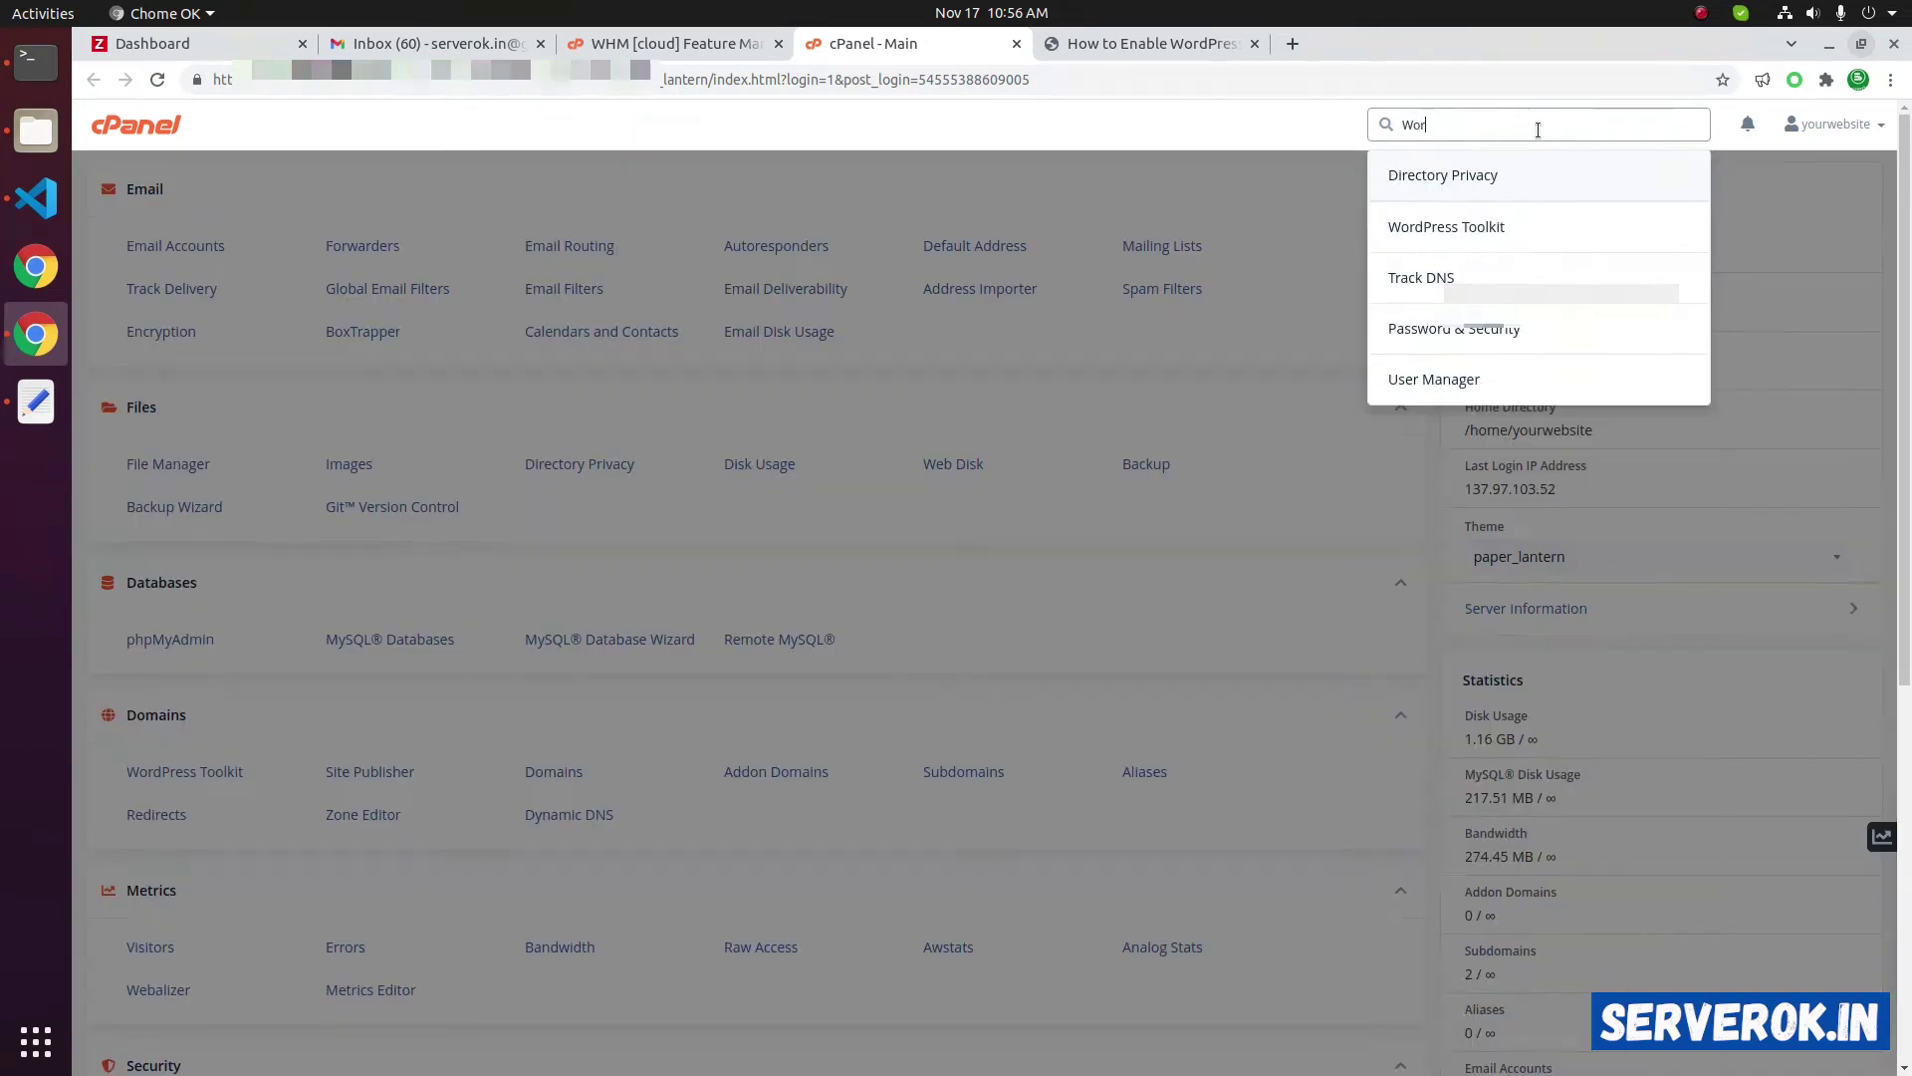
left_click(1460, 228)
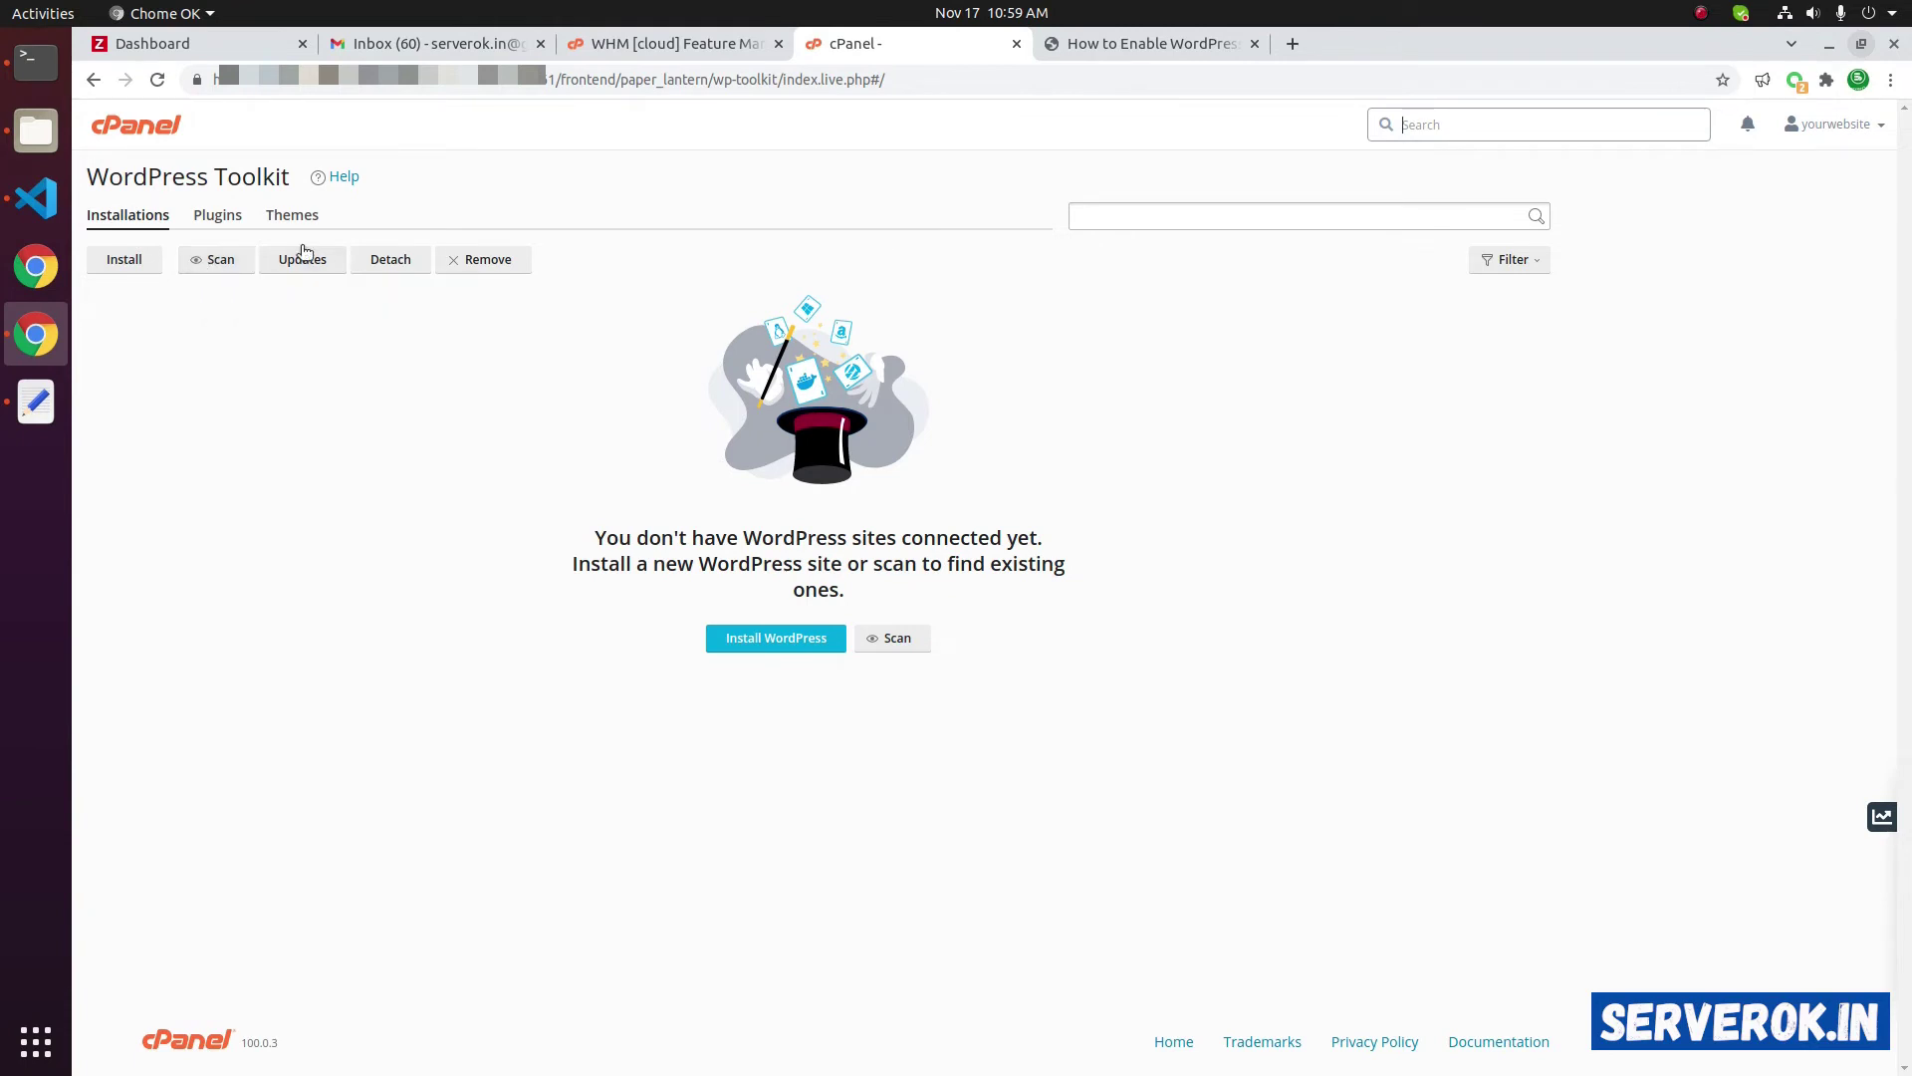
Scan the account to detect and connect the existing softserve.cloud WordPress site
left_click(220, 261)
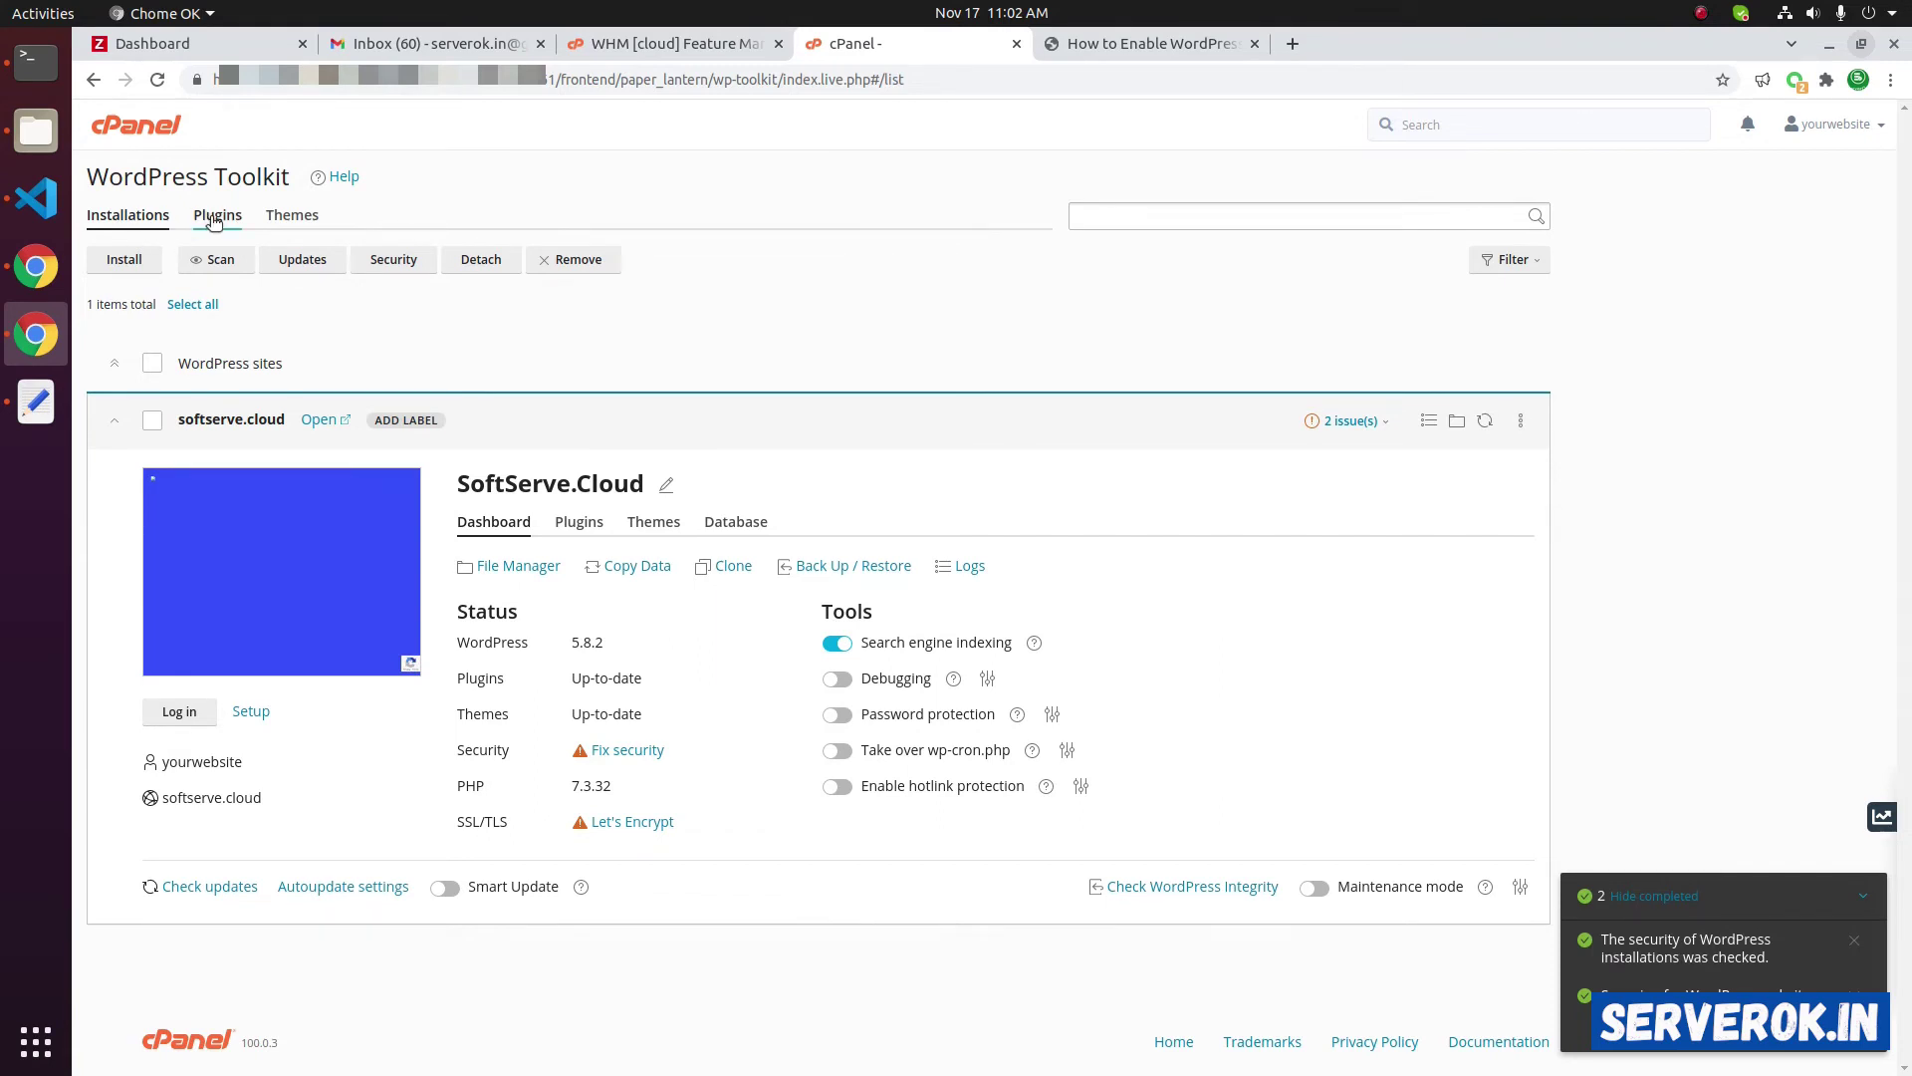
Search the plugin installer for 'supercache' and select WP Super Cache
left_click(213, 219)
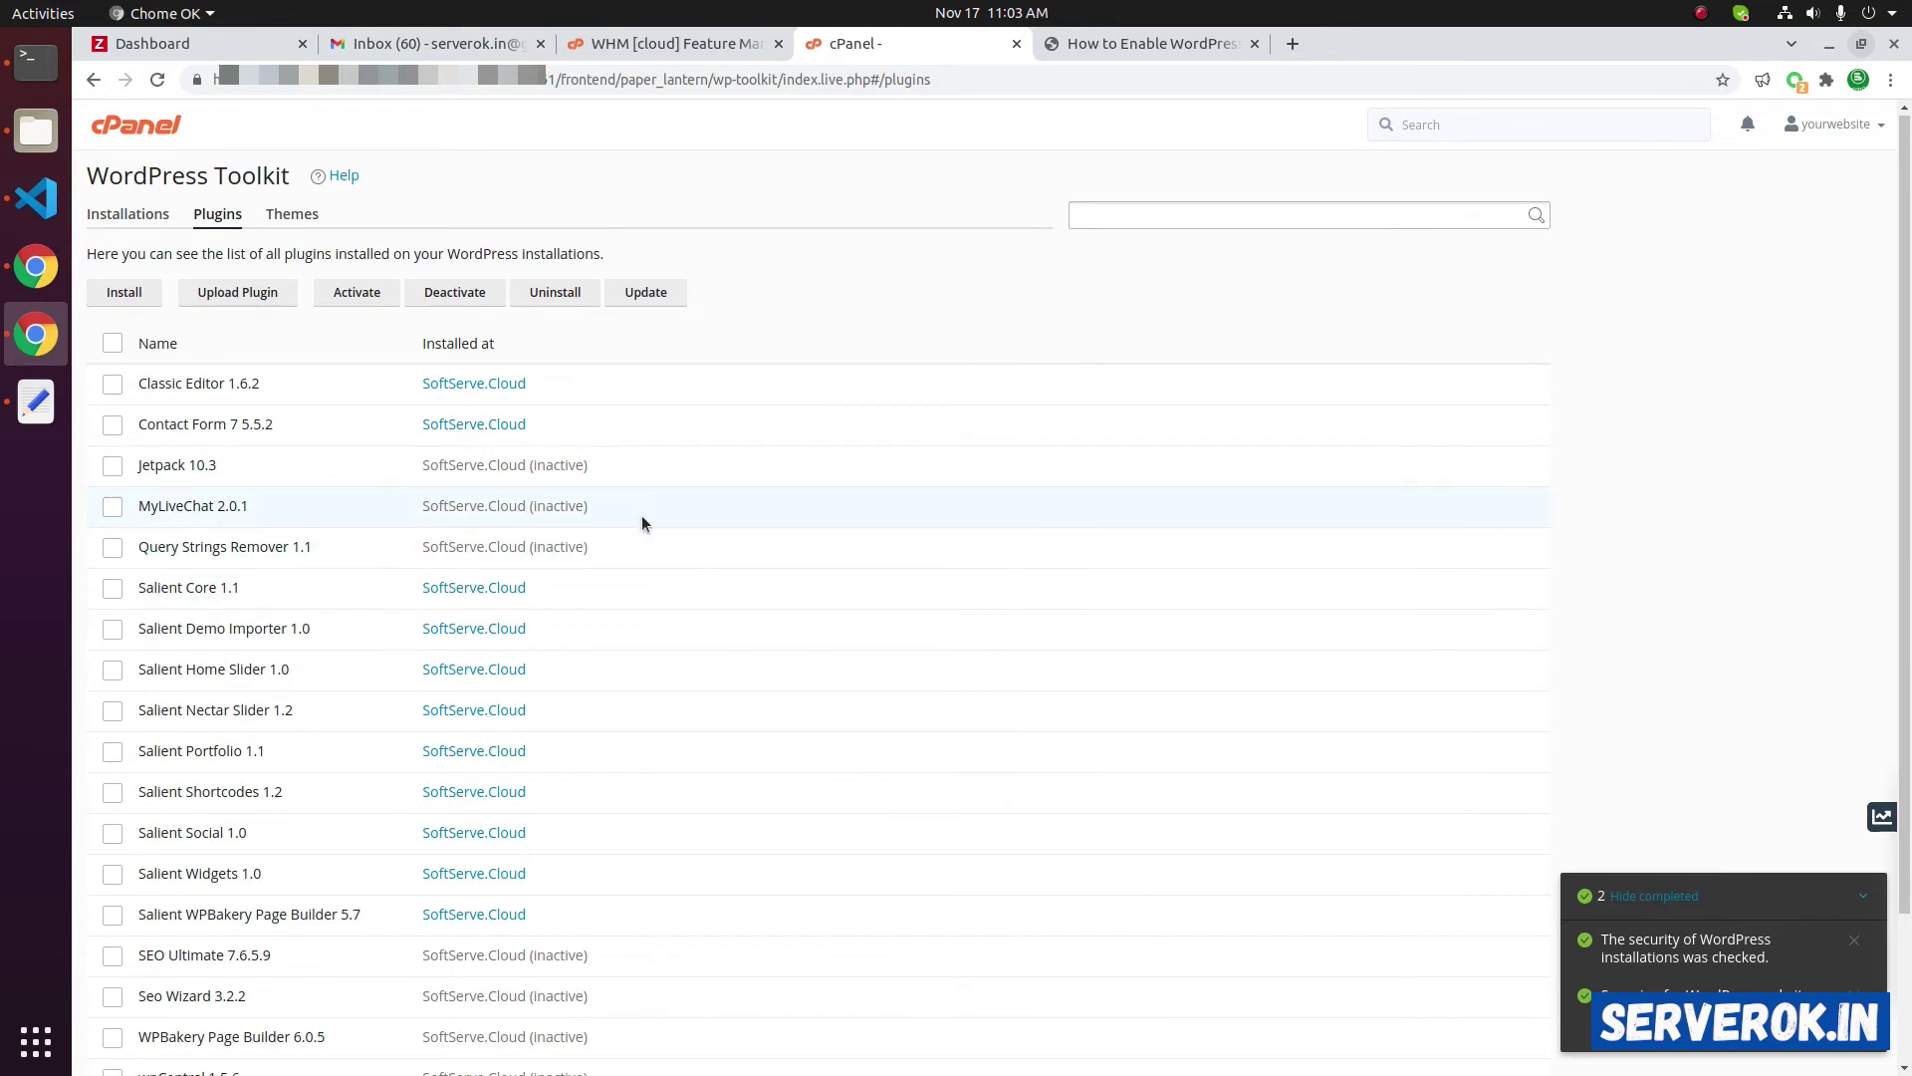
left_click(121, 296)
left_click(178, 237)
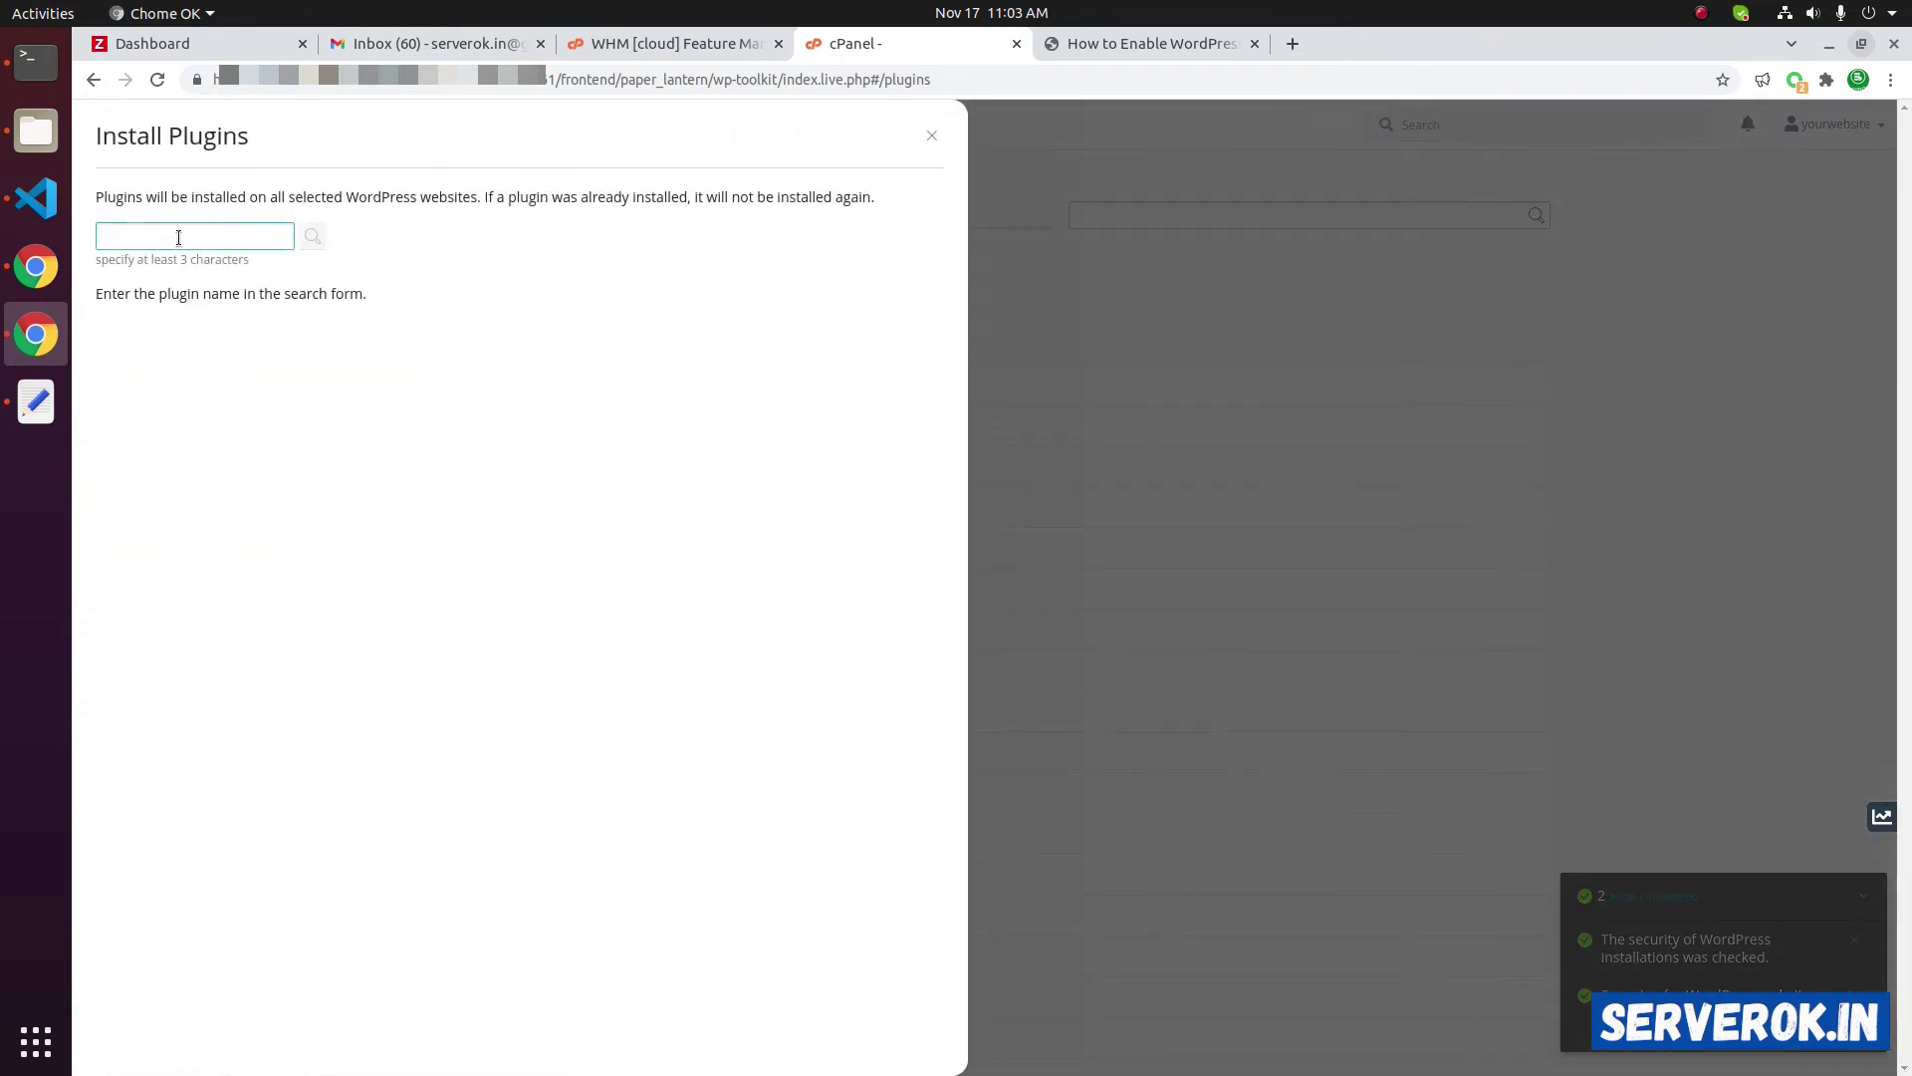
type("supercache")
left_click(312, 236)
left_click(121, 379)
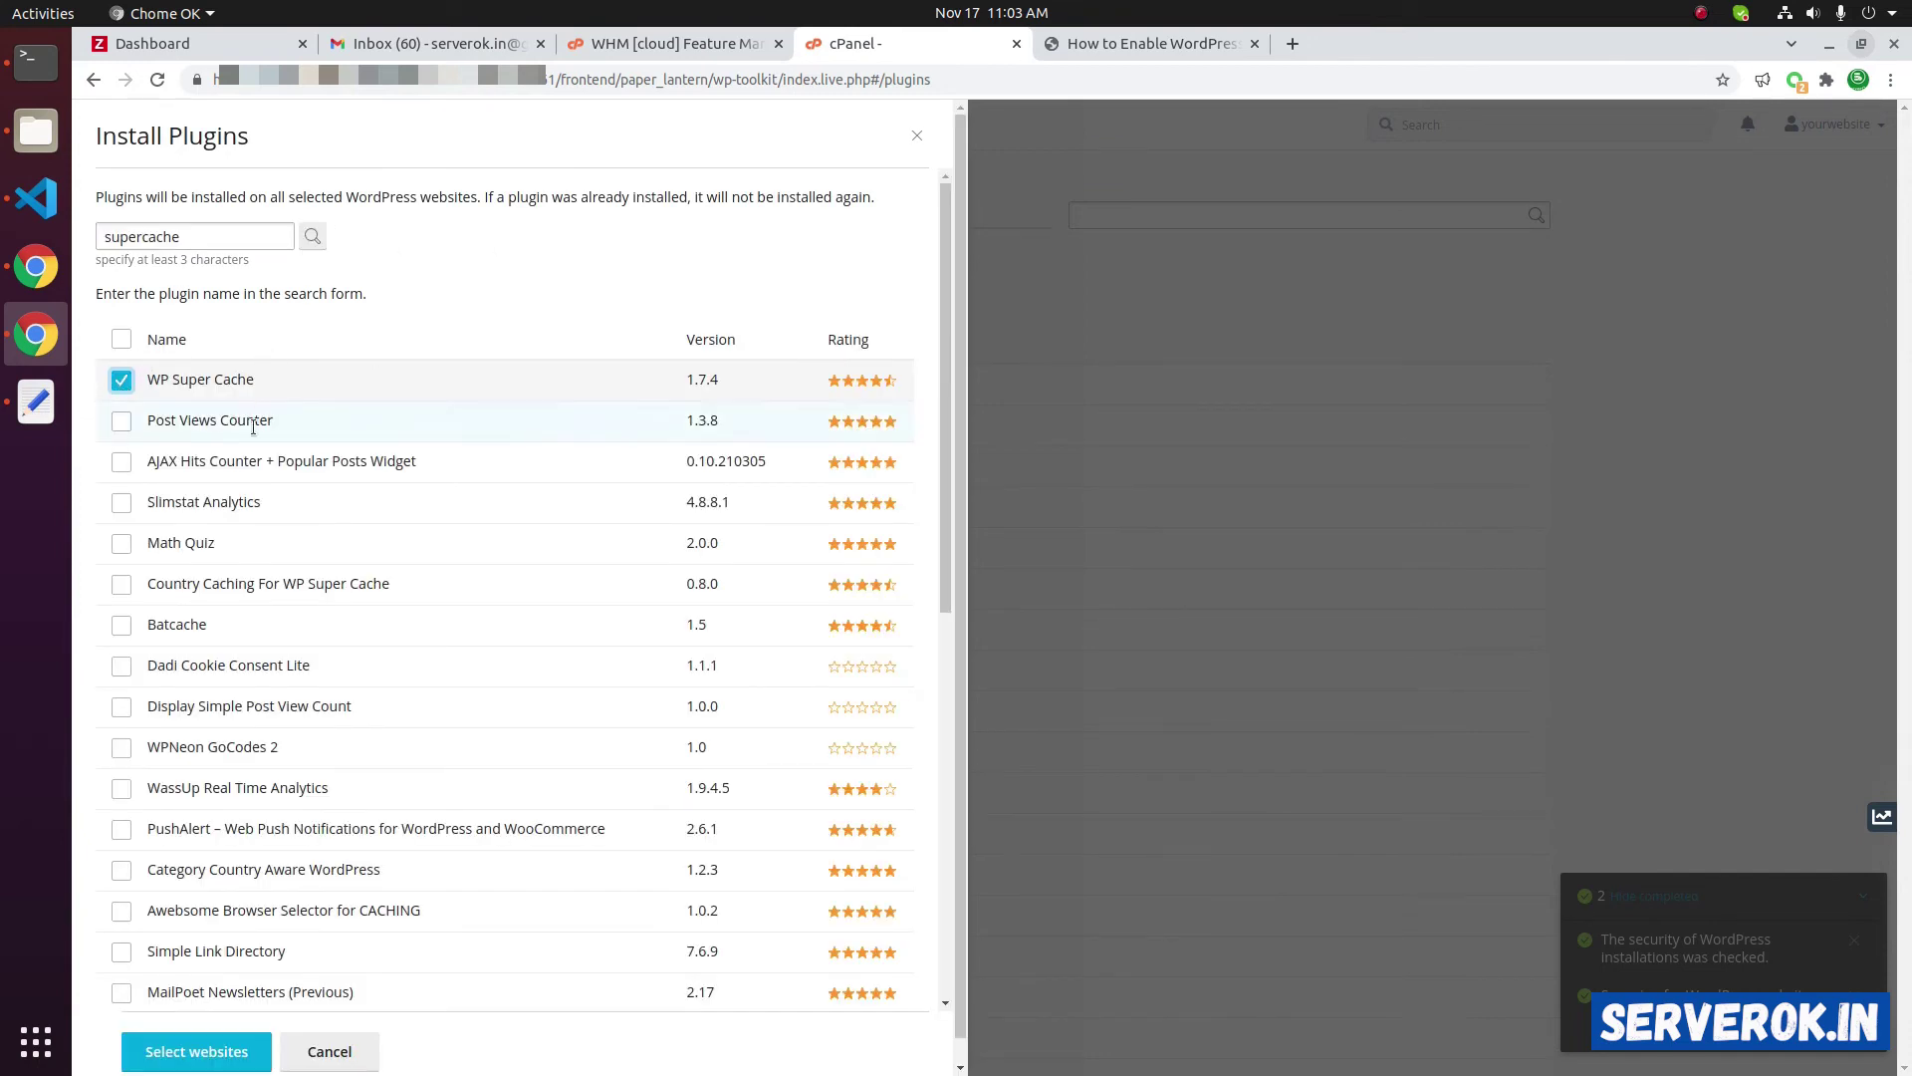
Choose SoftServe.Cloud as the target, then cancel the WP Super Cache installation
left_click(174, 1055)
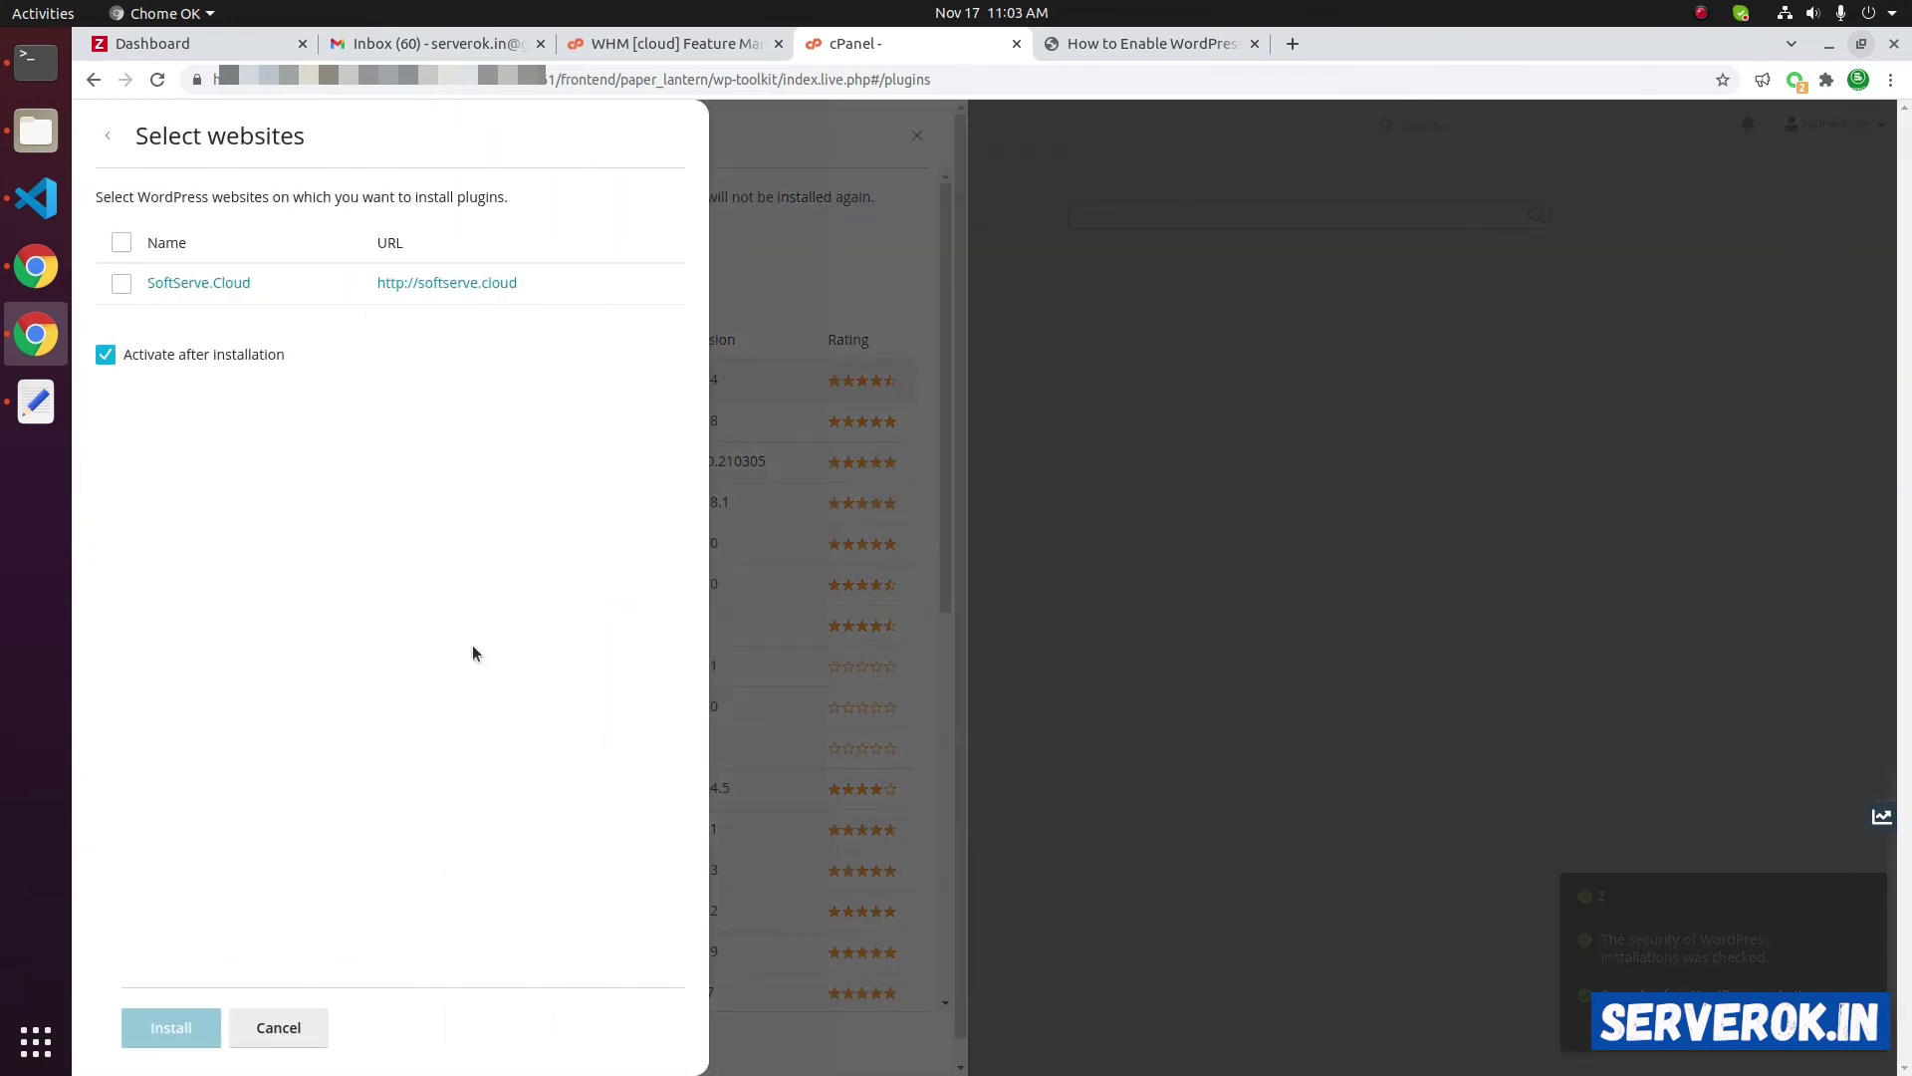
left_click(121, 284)
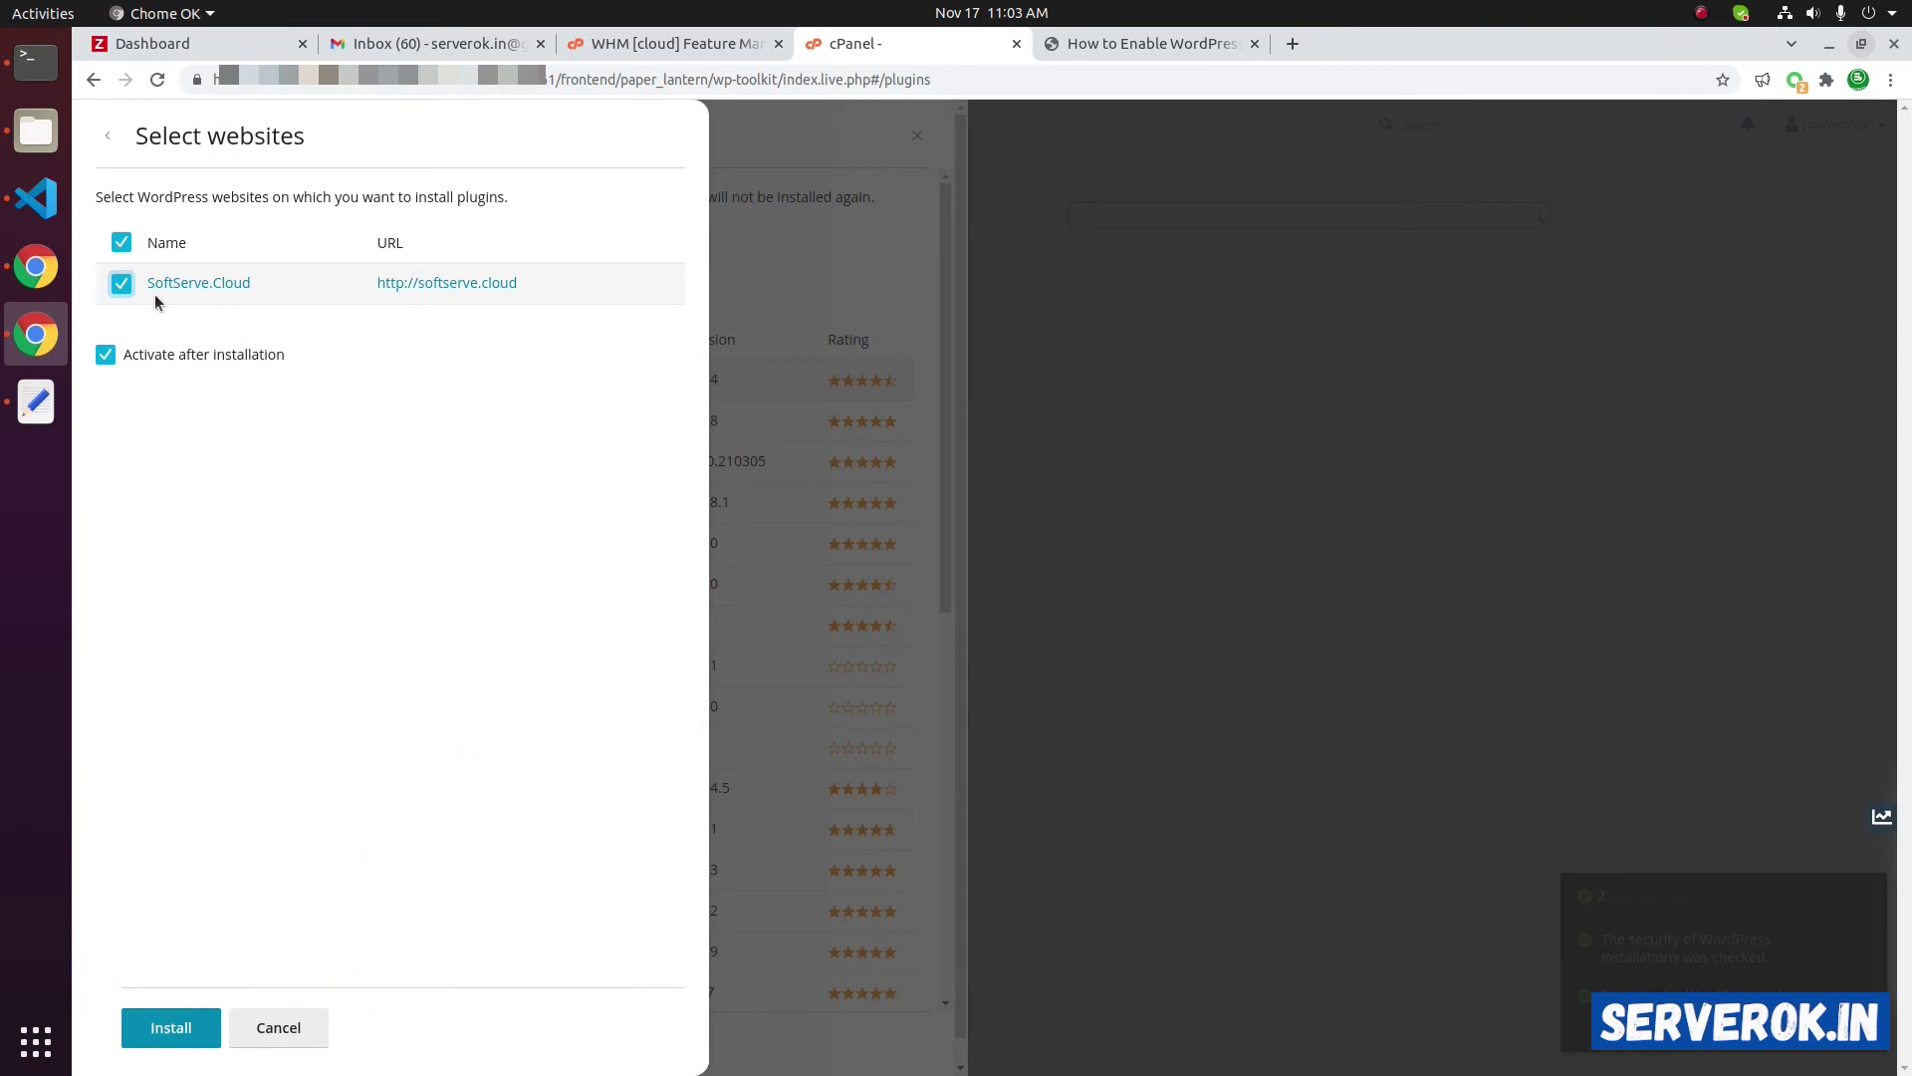
left_click(270, 1012)
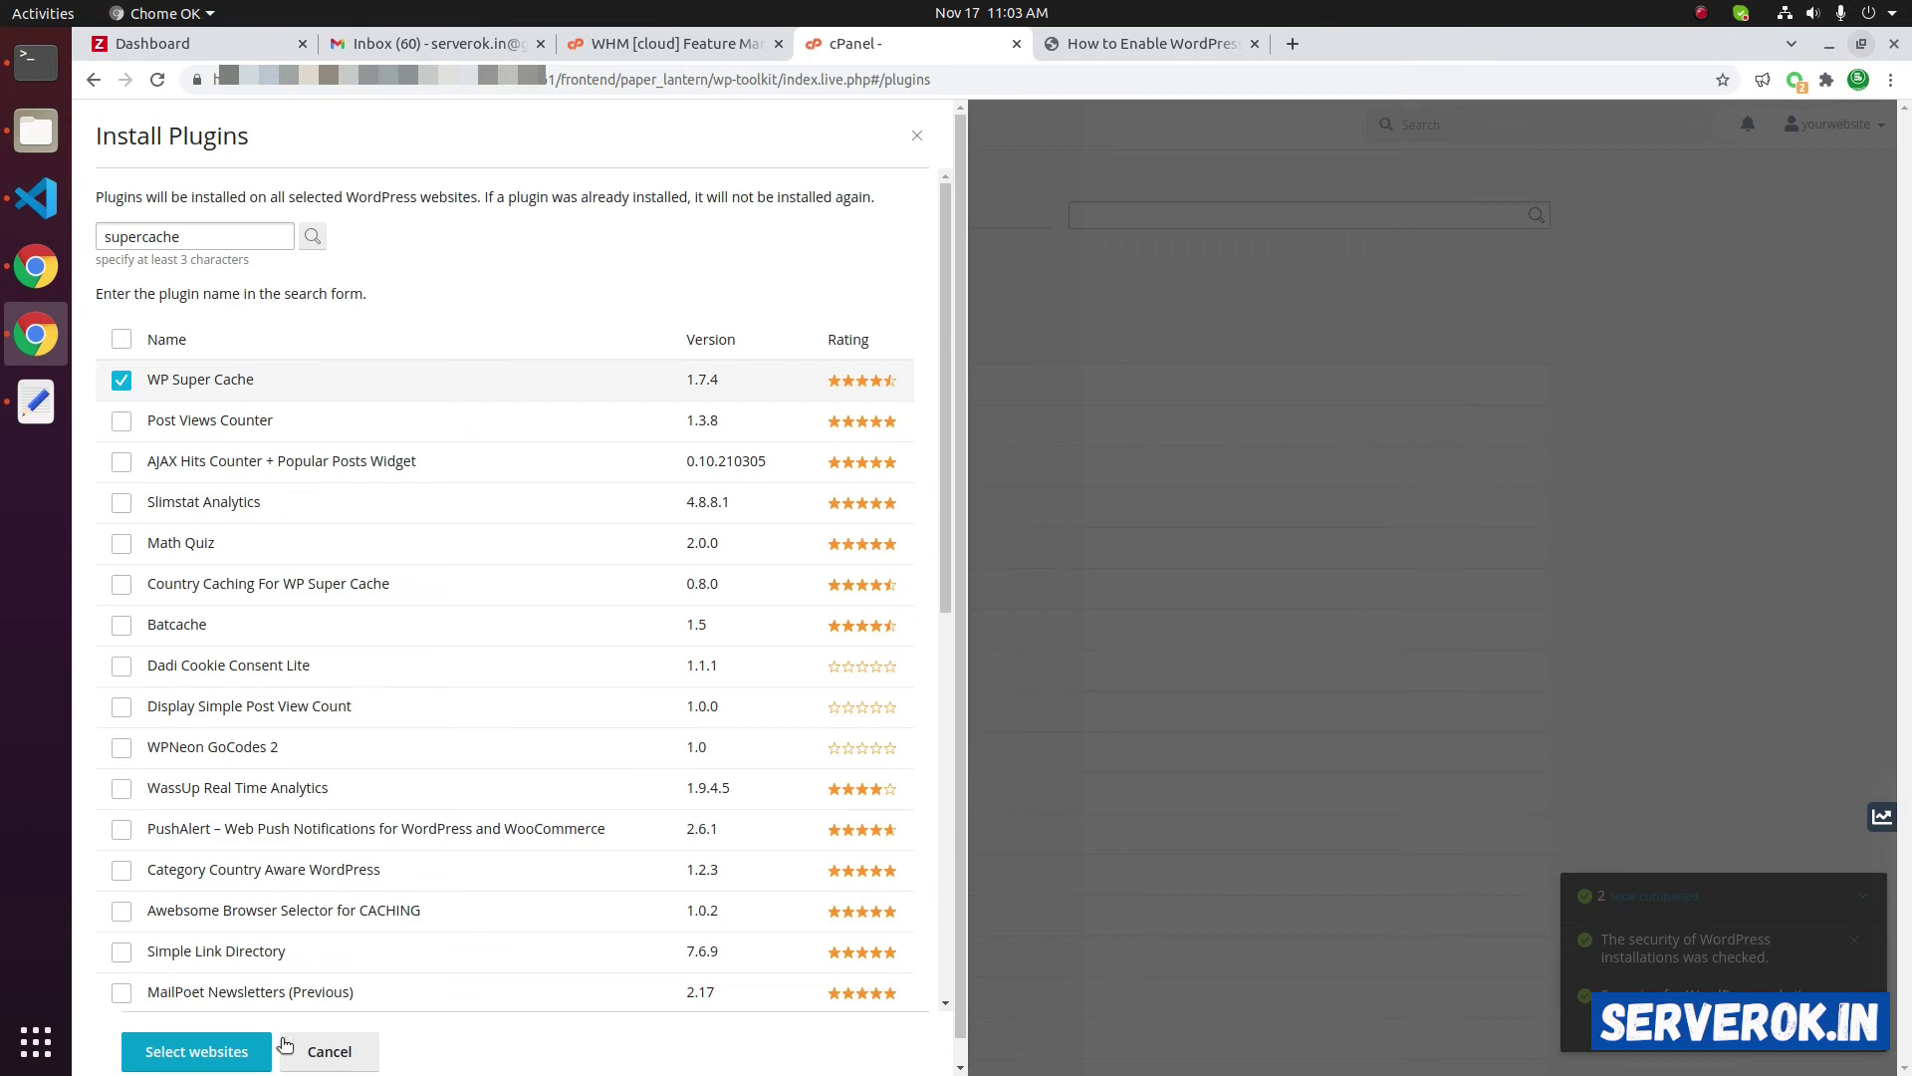
left_click(330, 1052)
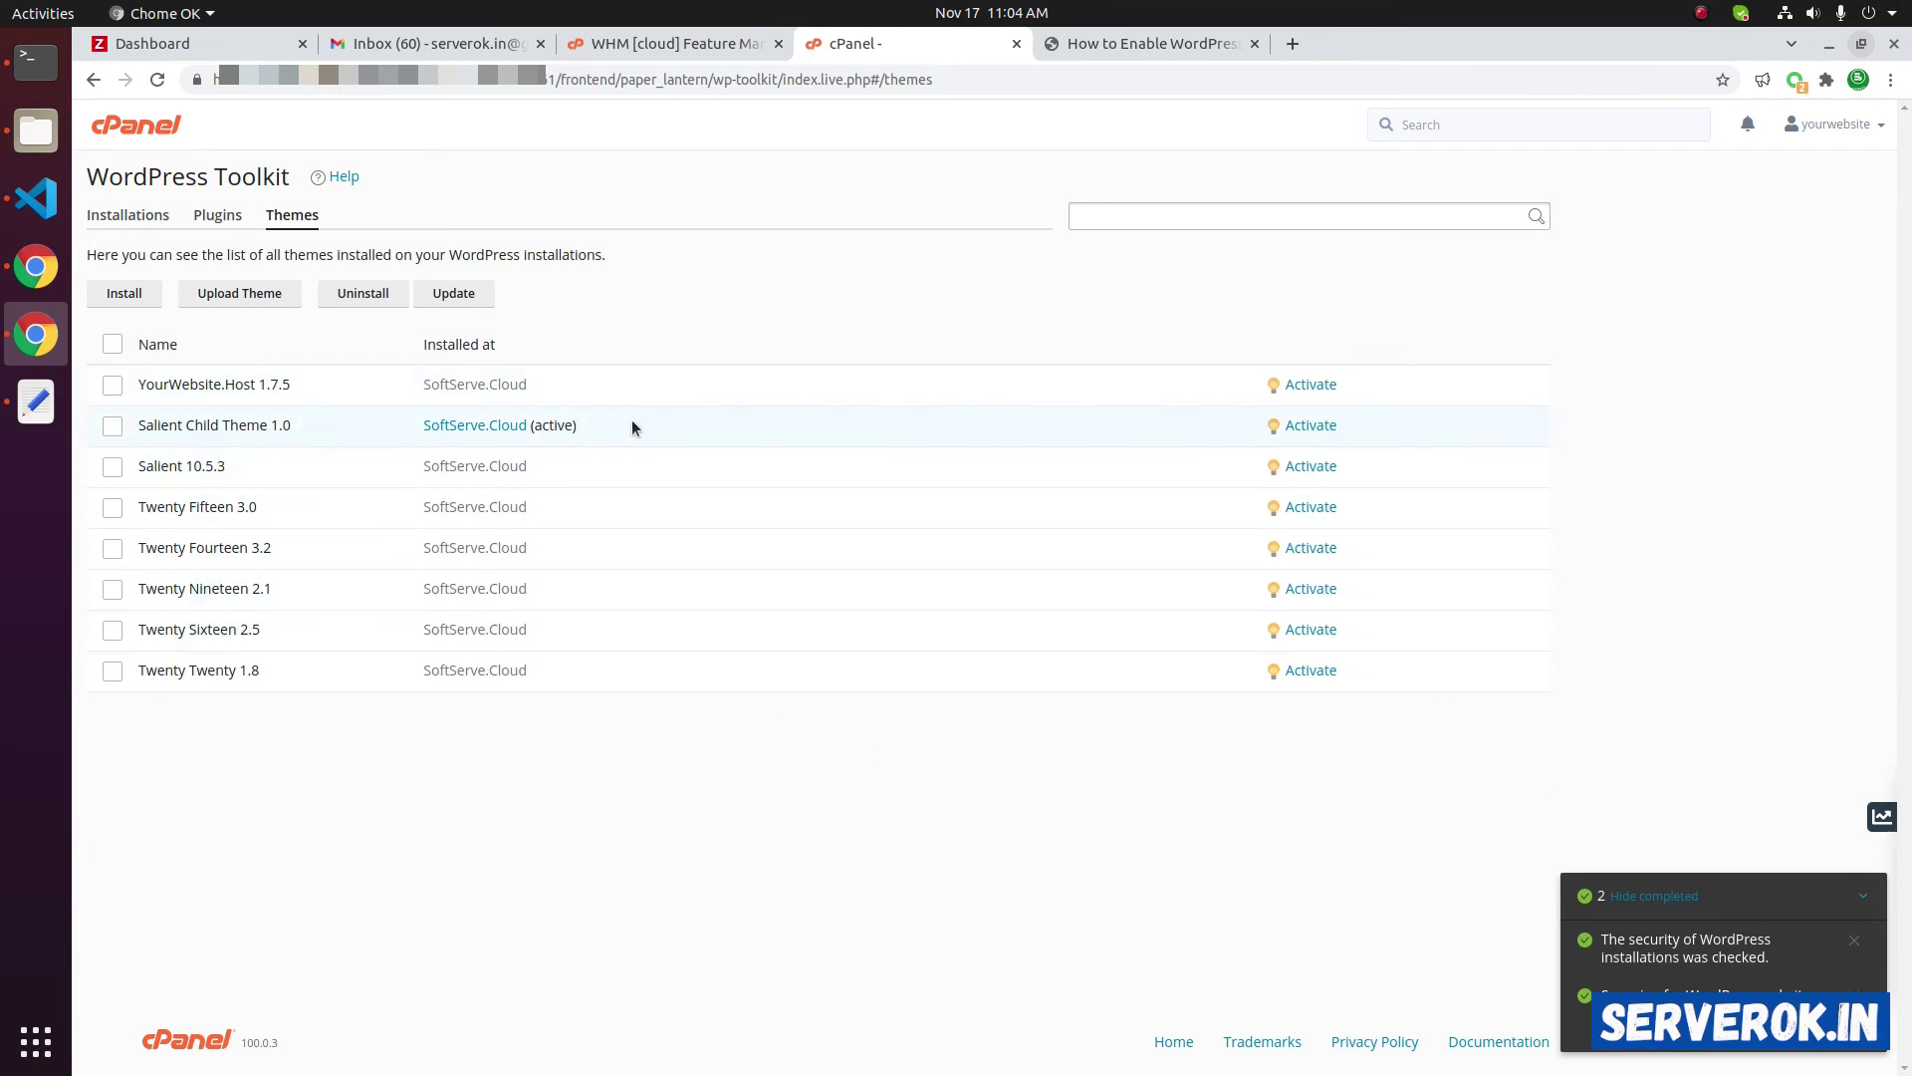
Uninstall the Twenty Twenty, Sixteen, Nineteen, Fourteen and Fifteen themes, confirming the removal
left_click_drag(631, 420, 338, 440)
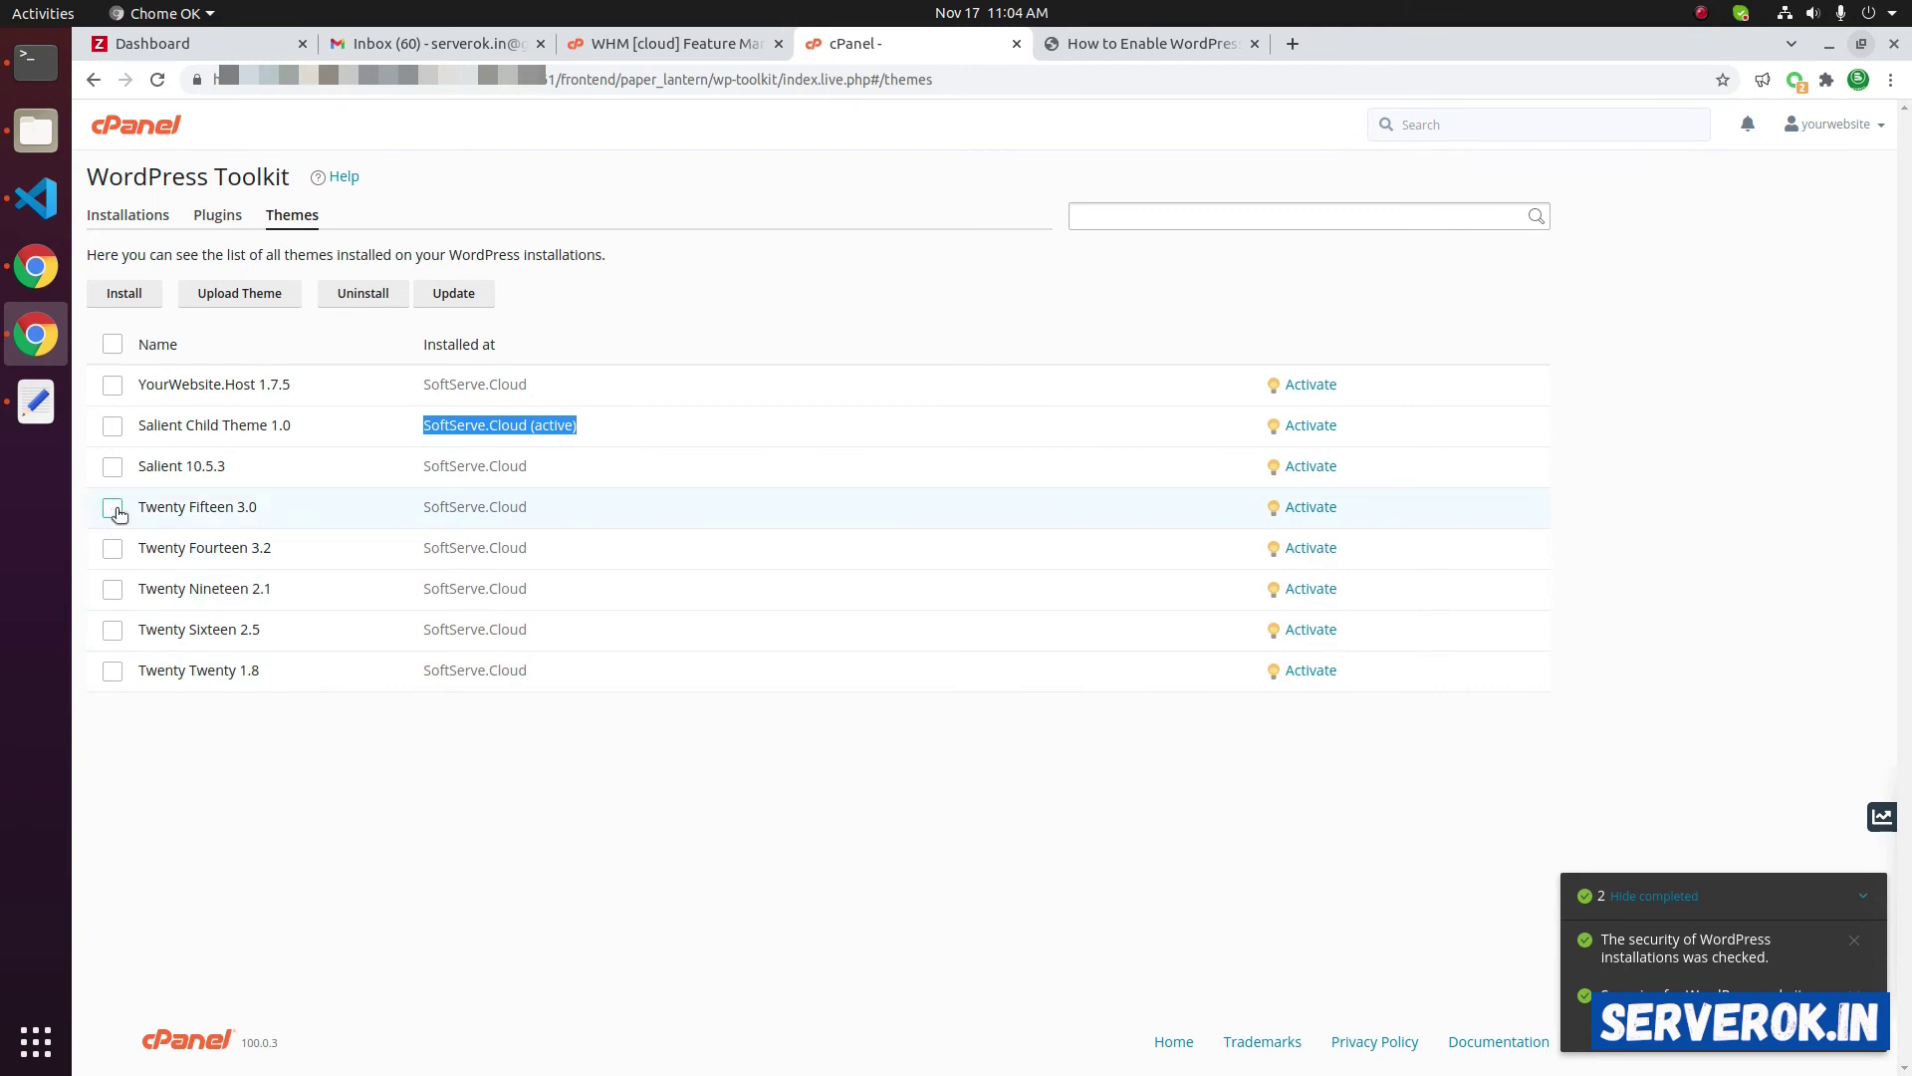
left_click(113, 674)
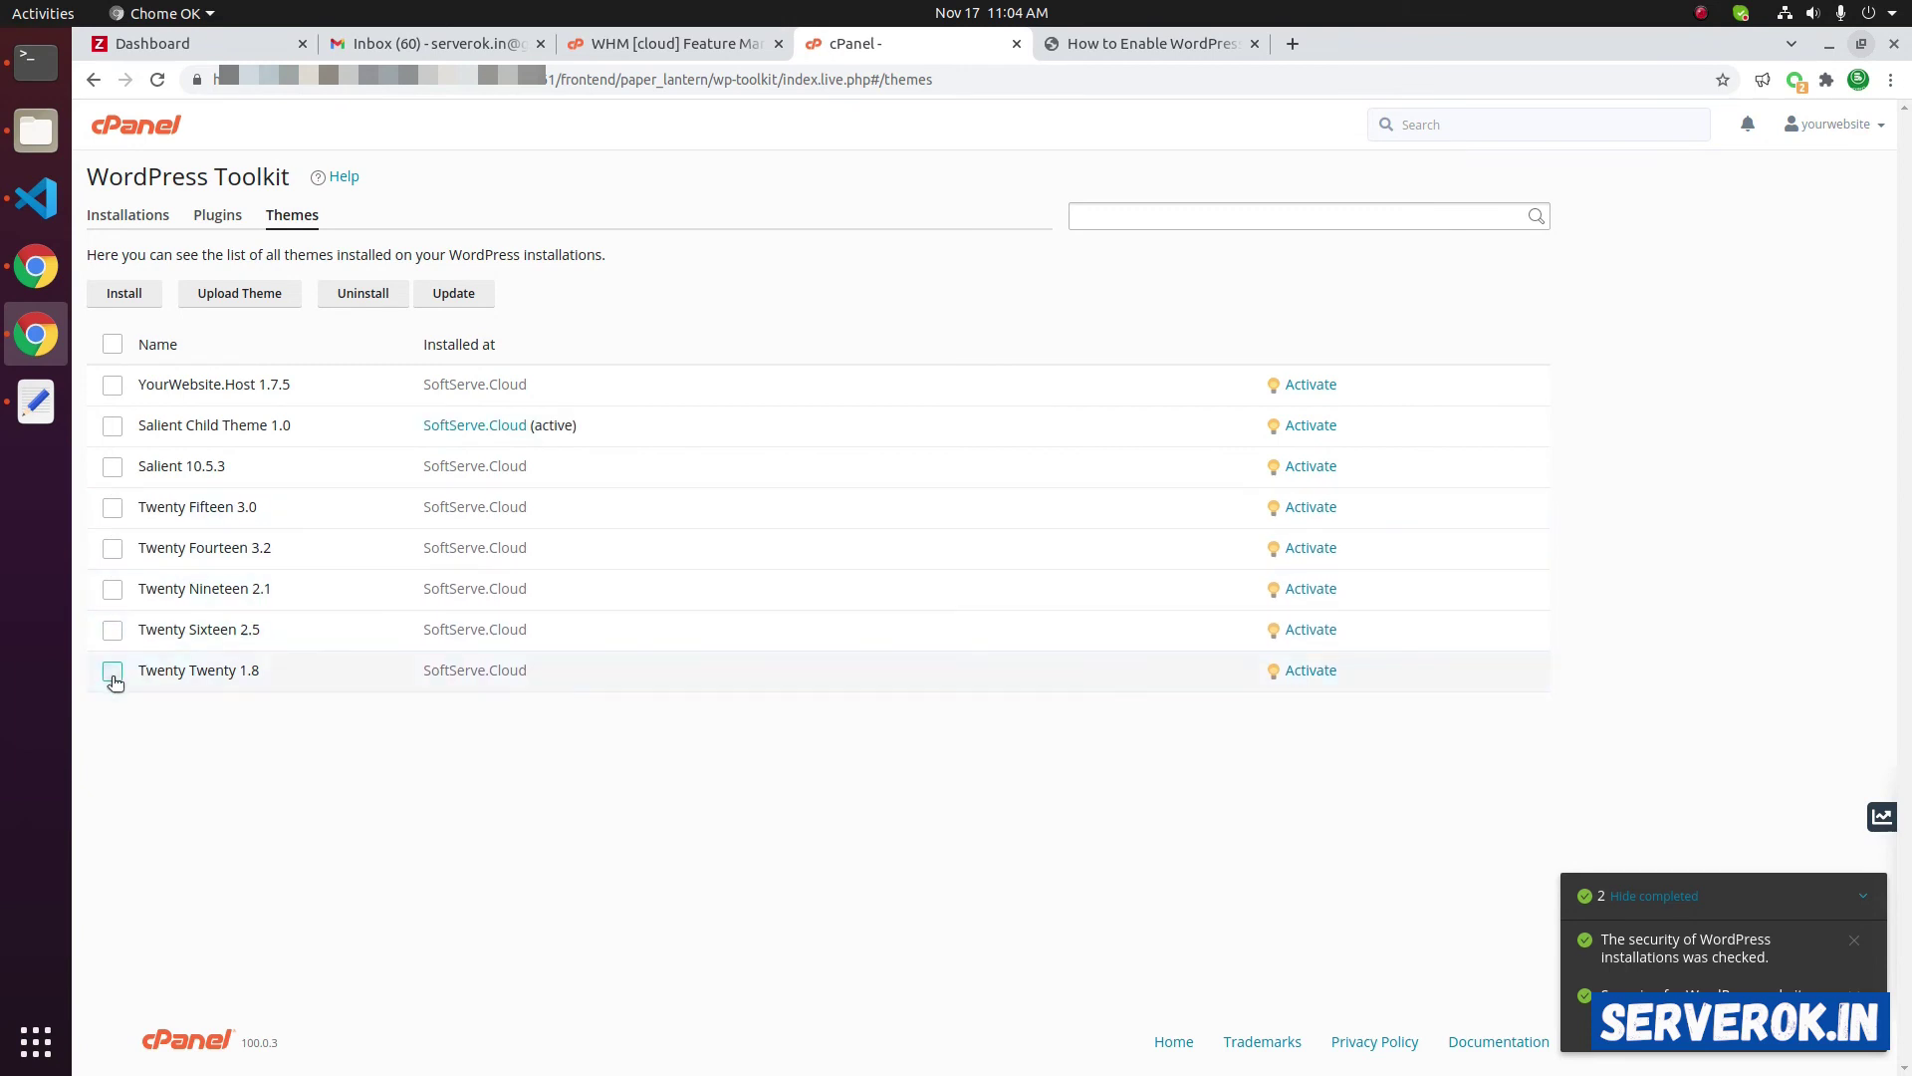
left_click(113, 632)
left_click(112, 590)
left_click(113, 548)
left_click(112, 508)
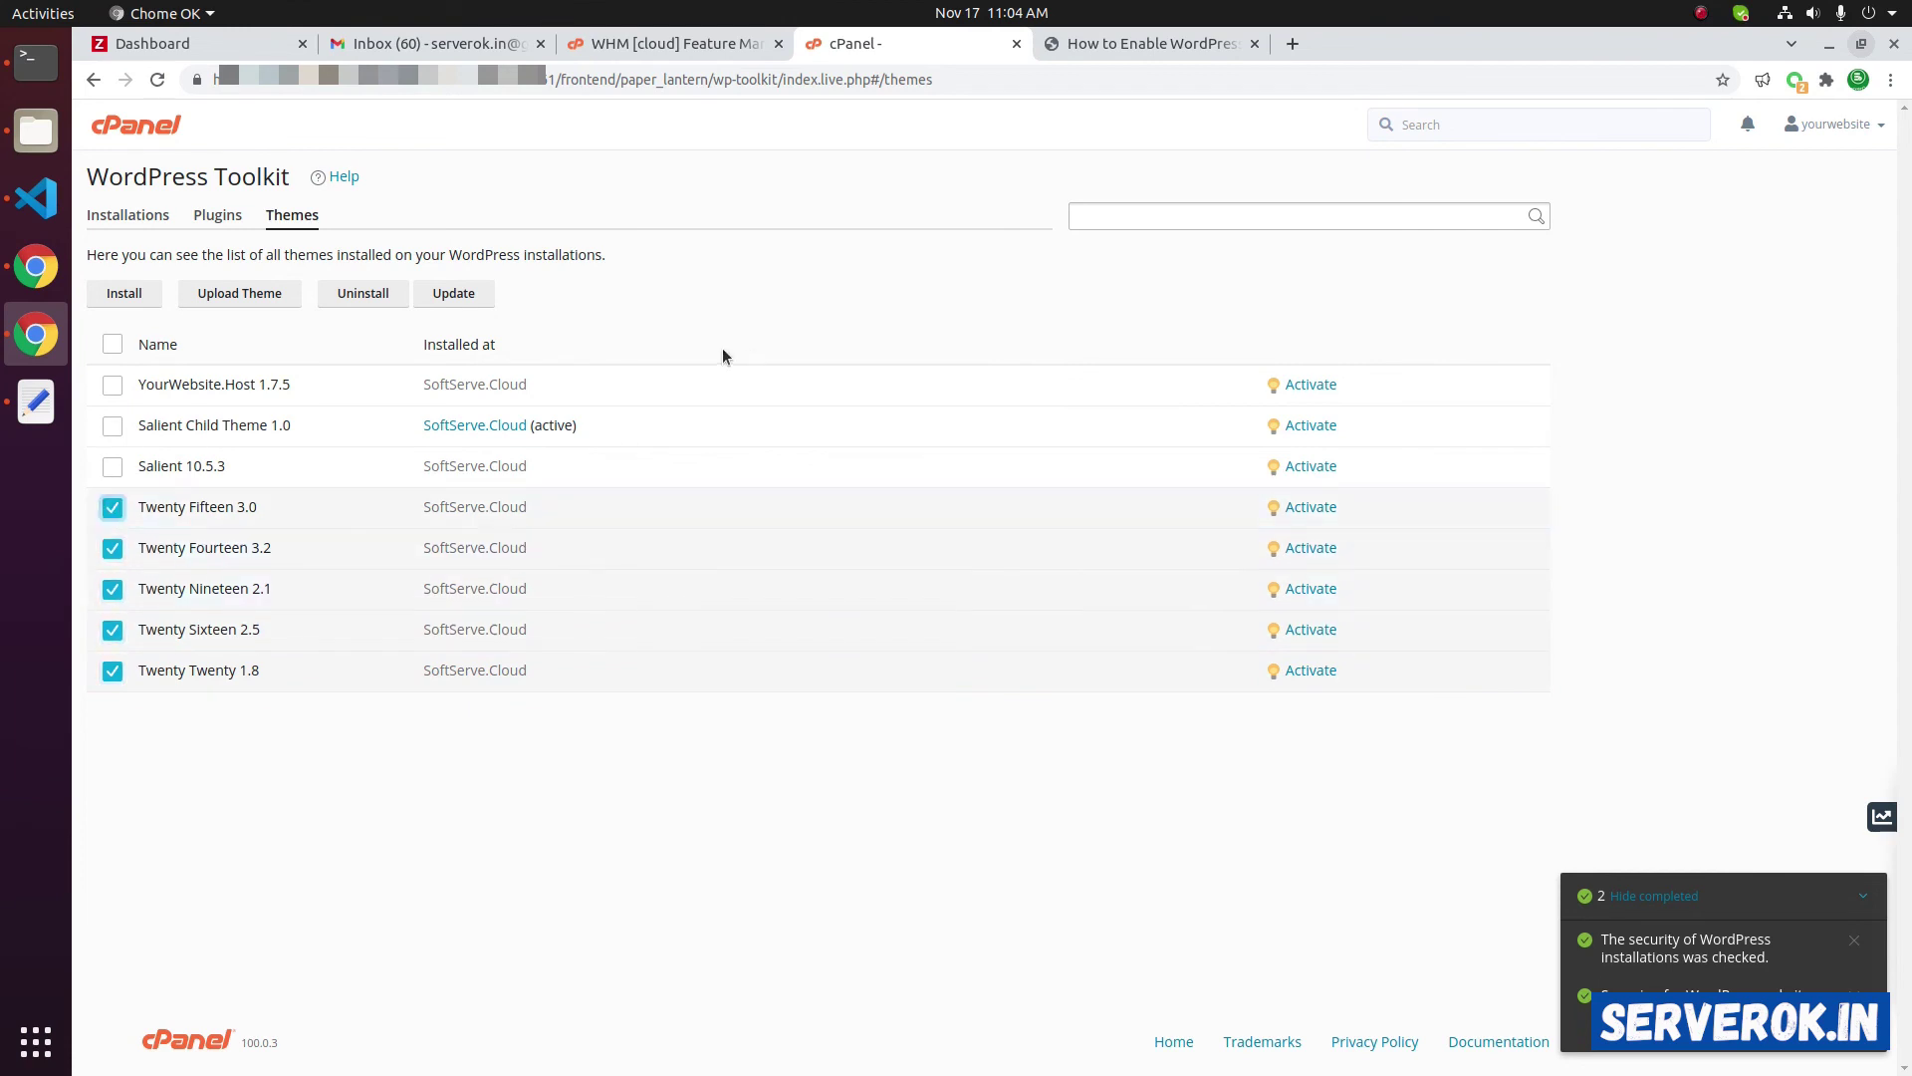
left_click(362, 293)
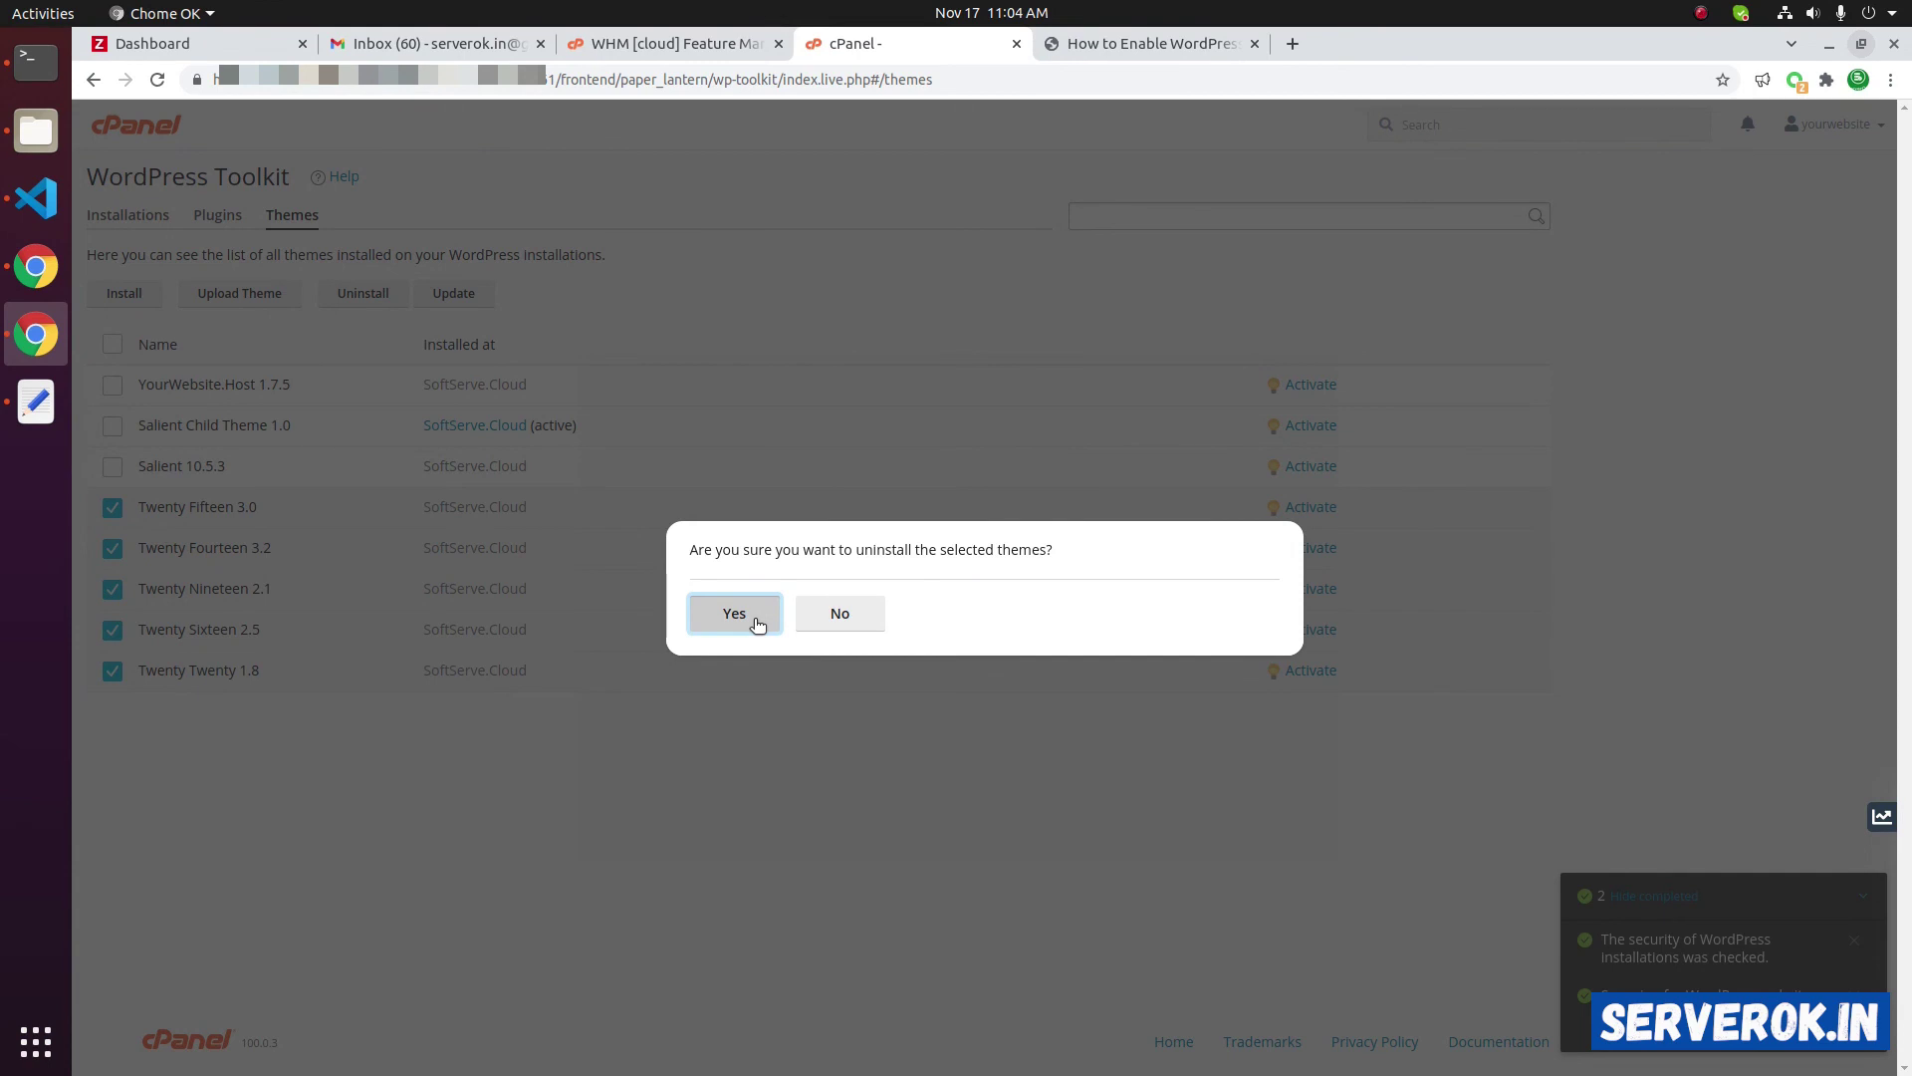
left_click(755, 619)
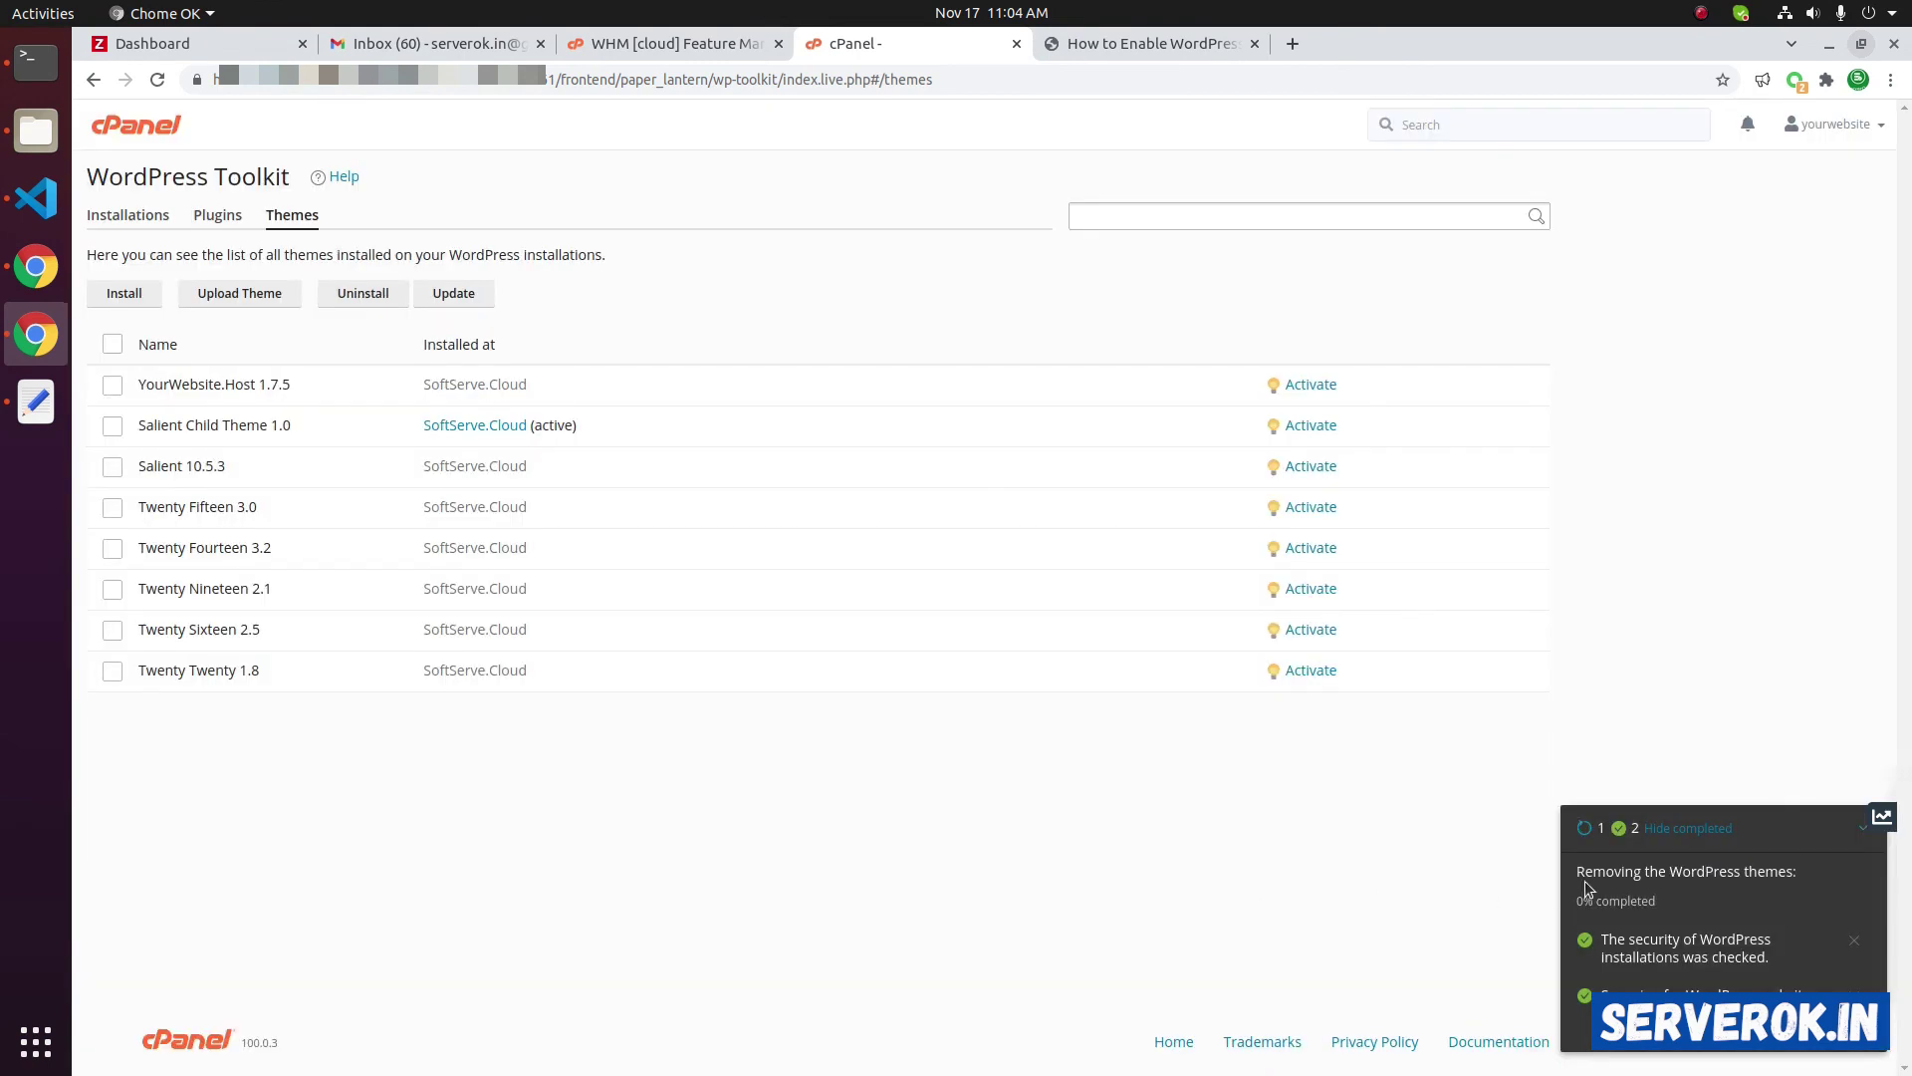